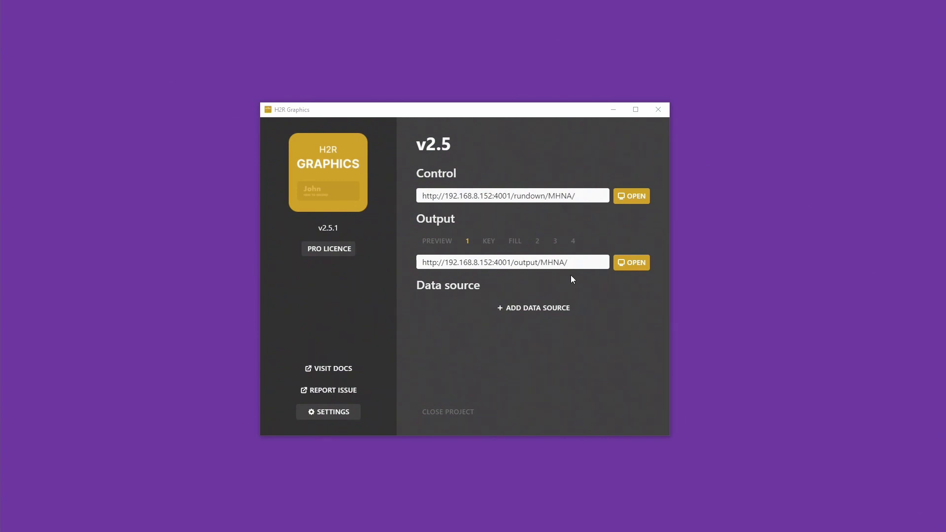
Open output 1, move its window to the upper-left area of the desktop, and close and reopen it to test position memory.
click(634, 265)
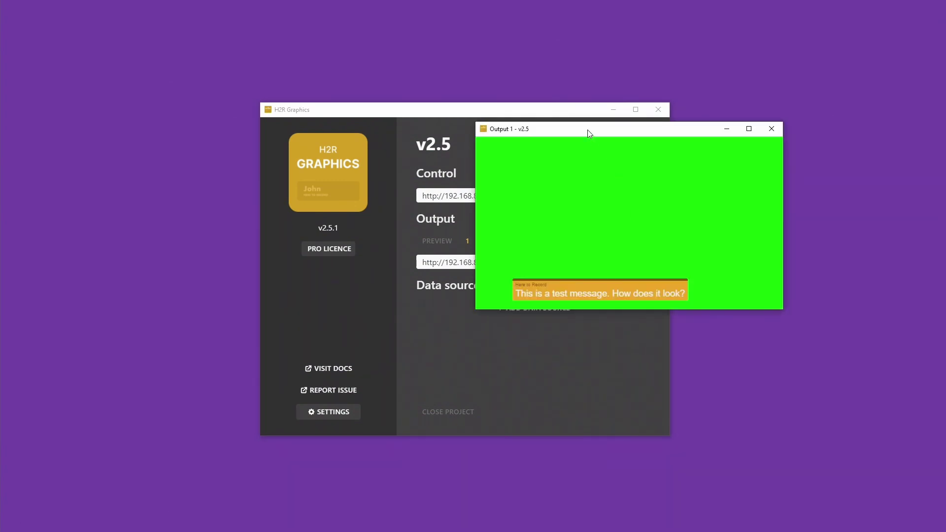
drag(629, 134, 229, 35)
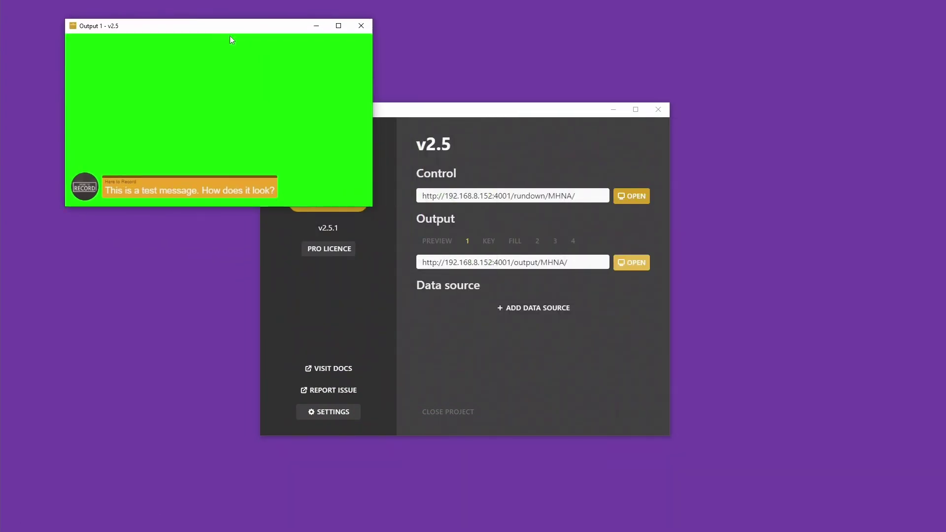
click(367, 28)
click(632, 262)
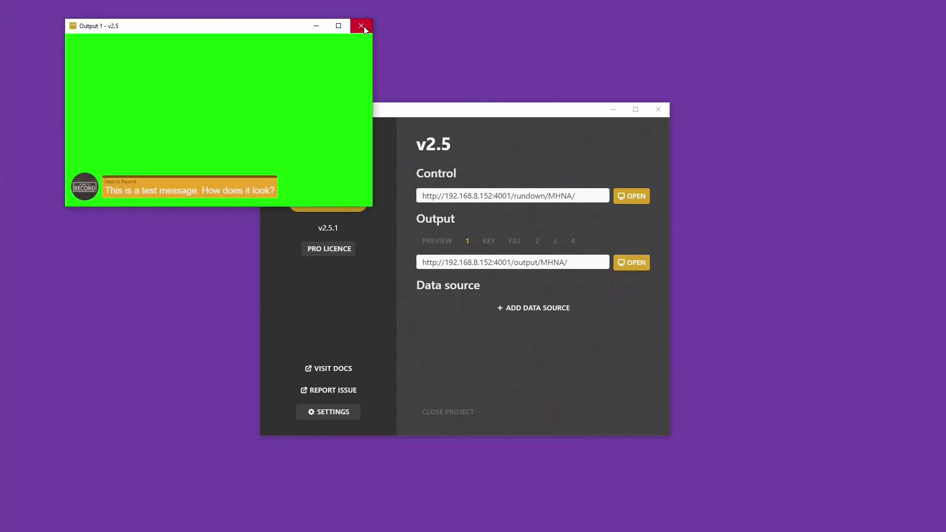
Move the output 1 window to the right of the main H2R Graphics window, and close and reopen it.
drag(264, 30, 799, 245)
key(alt+F4)
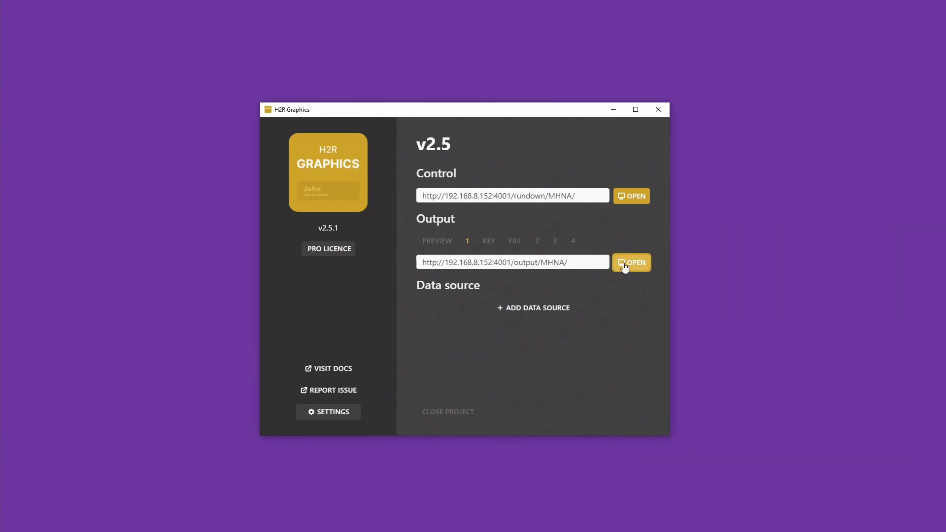
click(633, 262)
drag(743, 242, 725, 215)
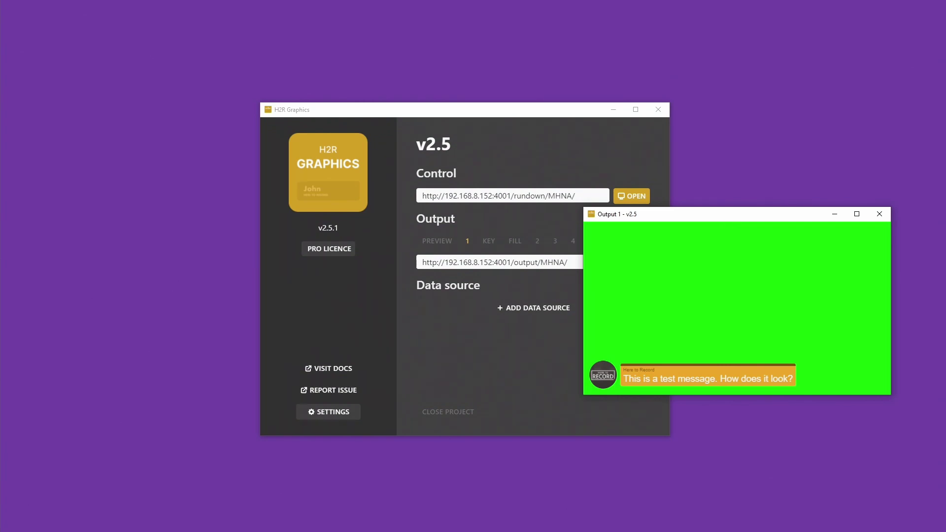
Make the output 1 window fullscreen, close and reopen it to test the remembered state, and close it again.
double_click(761, 280)
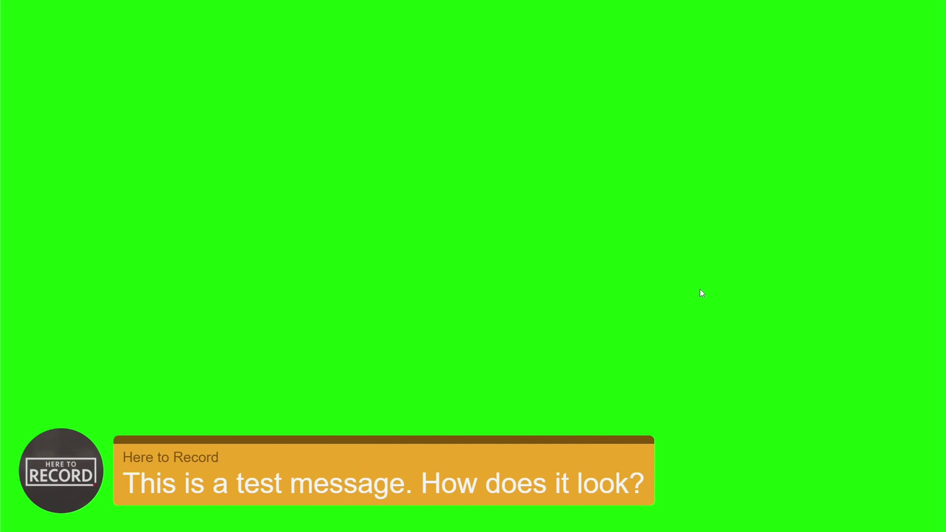
key(alt+F4)
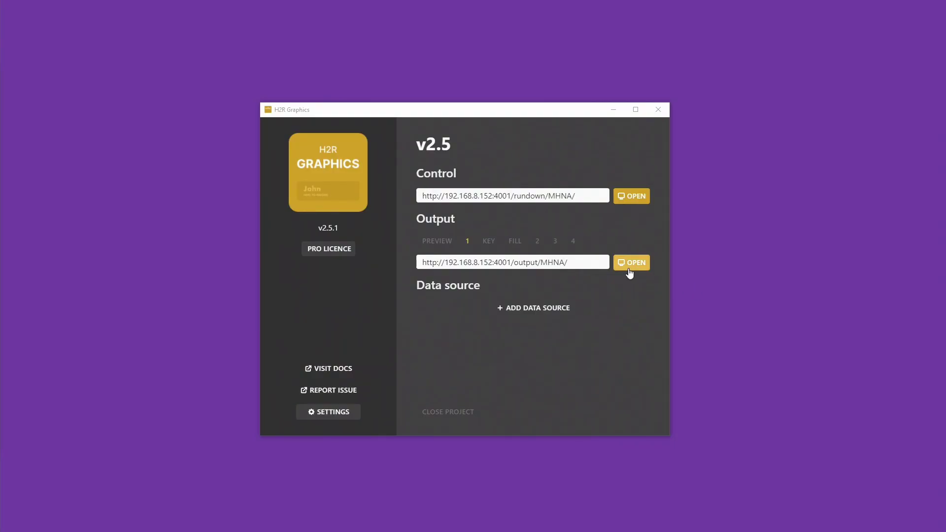
click(630, 268)
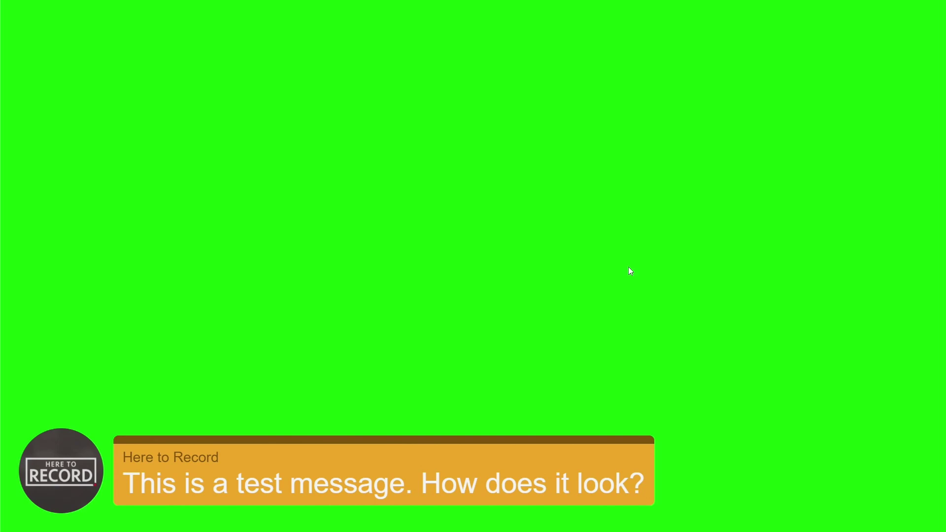
key(alt+F4)
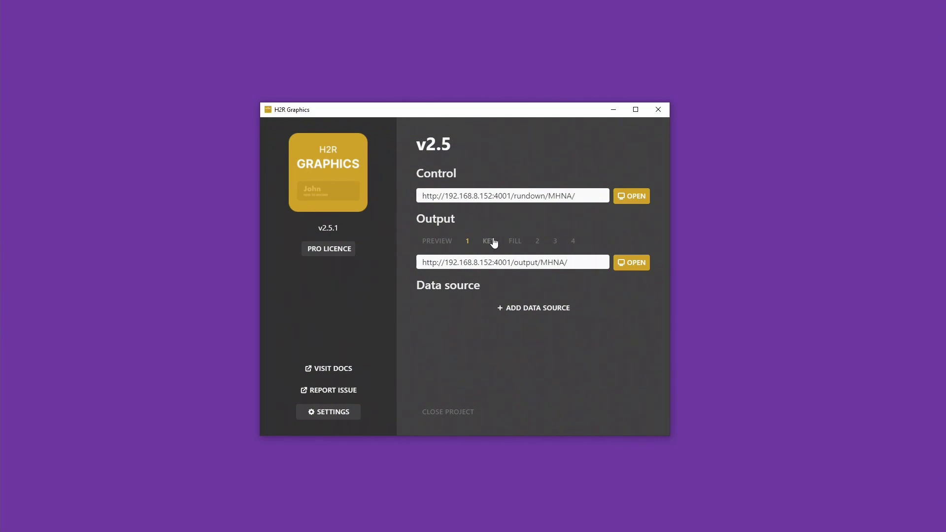
Reopen output 1, restore it to a small window beside the main window, and return to the main window.
click(639, 263)
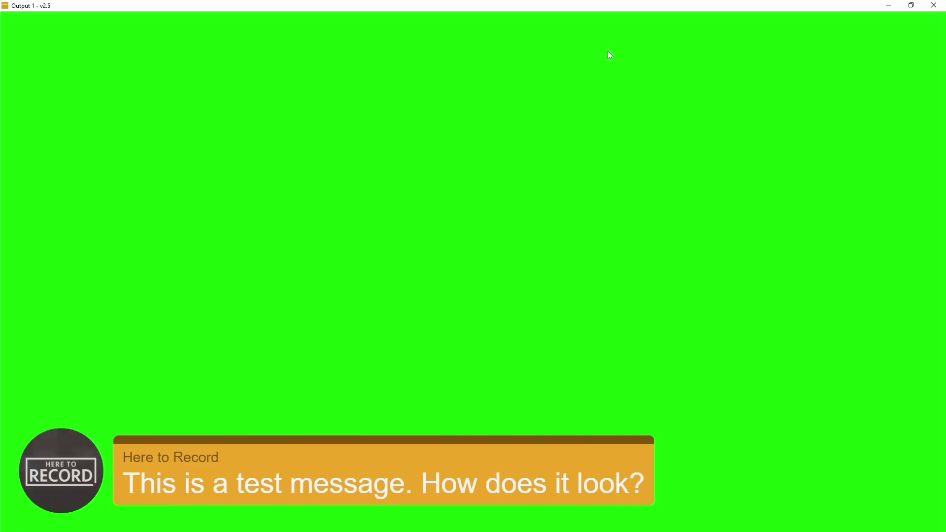
drag(480, 5, 771, 132)
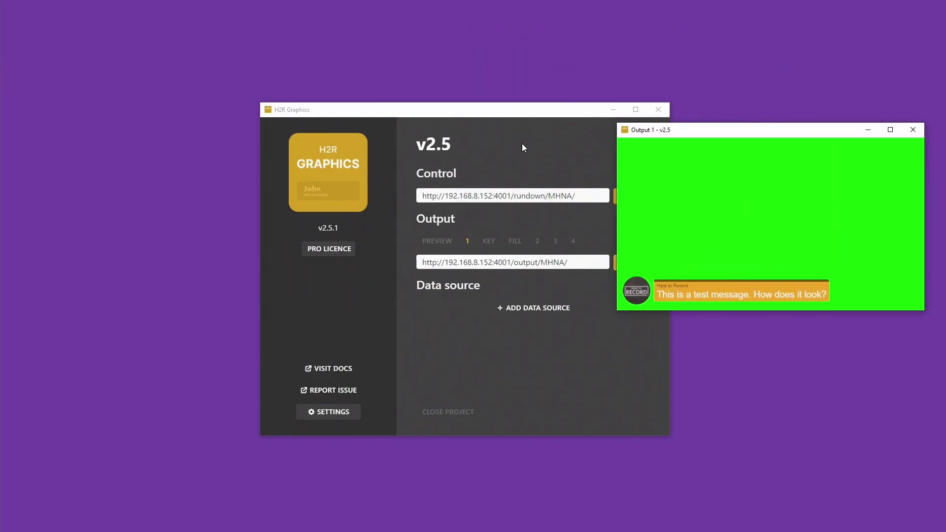
click(537, 160)
Open the rundown control window, place it on the opposite side from the output, and minimize the main project window.
click(634, 195)
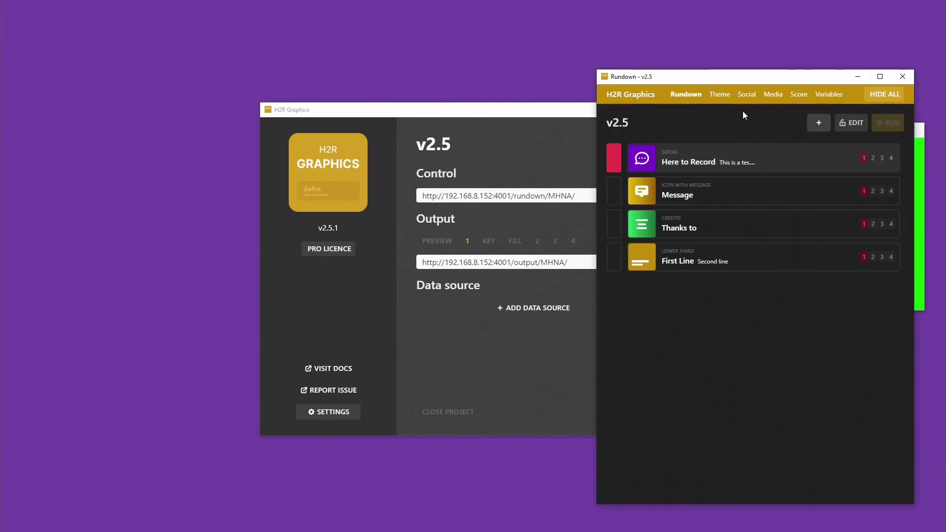
drag(747, 76, 370, 55)
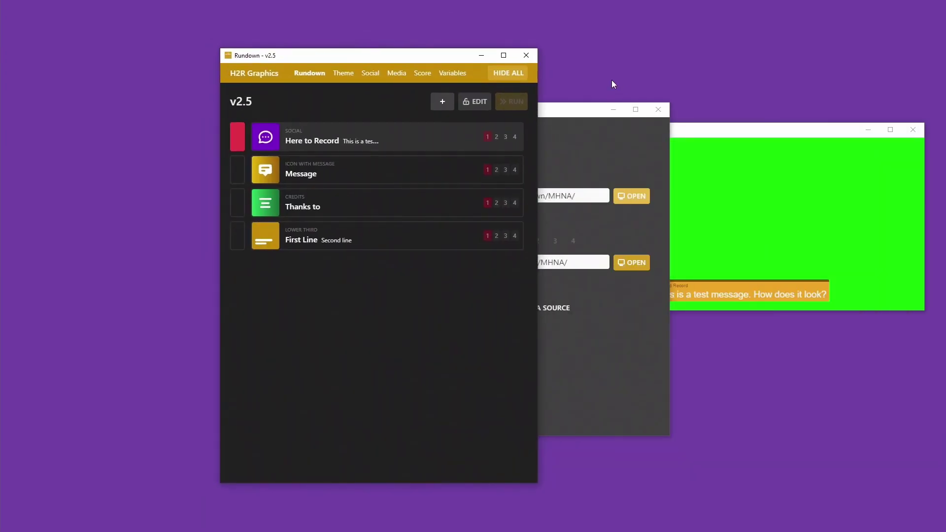
click(619, 107)
Browse the animated templates for new graphics down to the scrolling credits, and close the list without adding one.
click(442, 102)
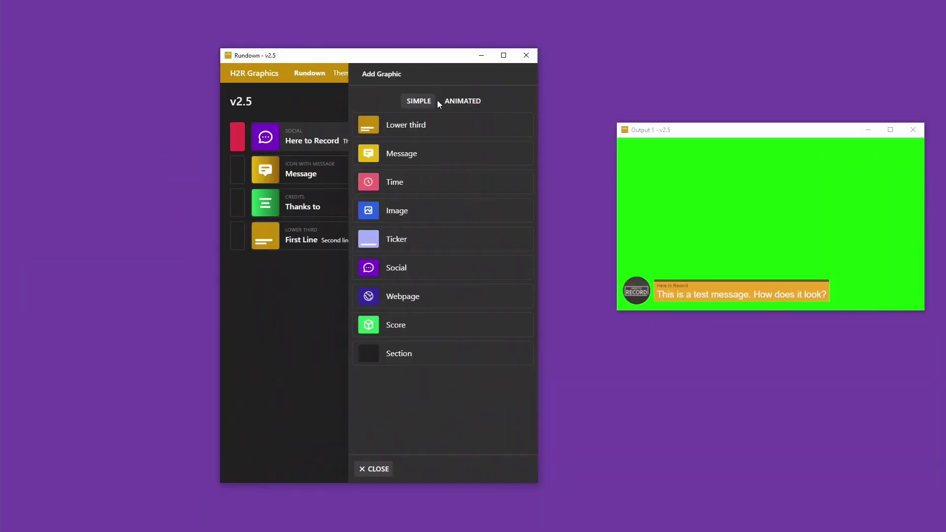
click(446, 101)
scroll(473, 276, down, 3)
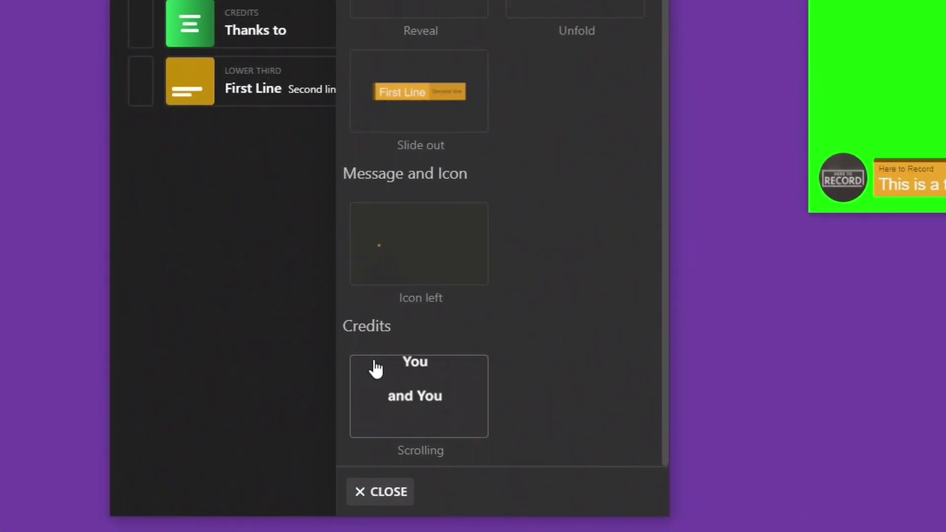
click(392, 494)
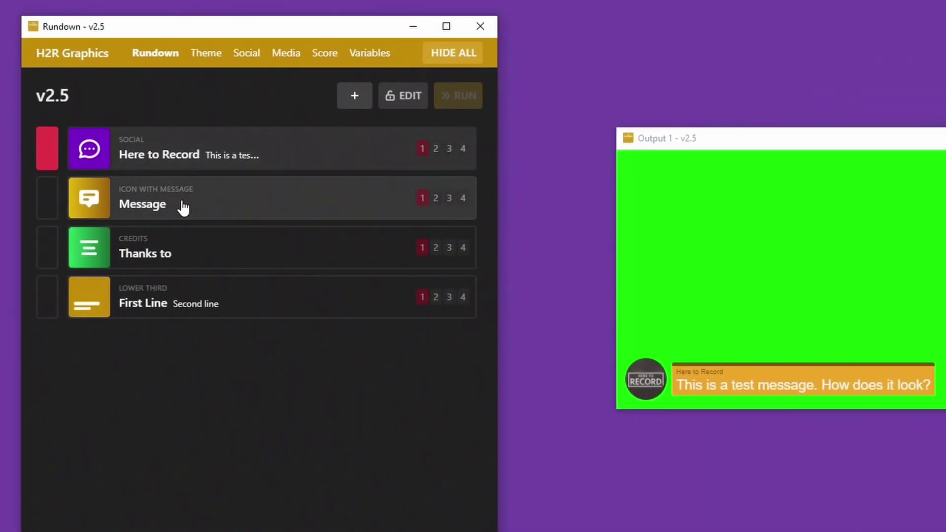
Show the Message graphic, move the output 1 window next to the rundown, and hide the Here to Record social graphic.
click(183, 207)
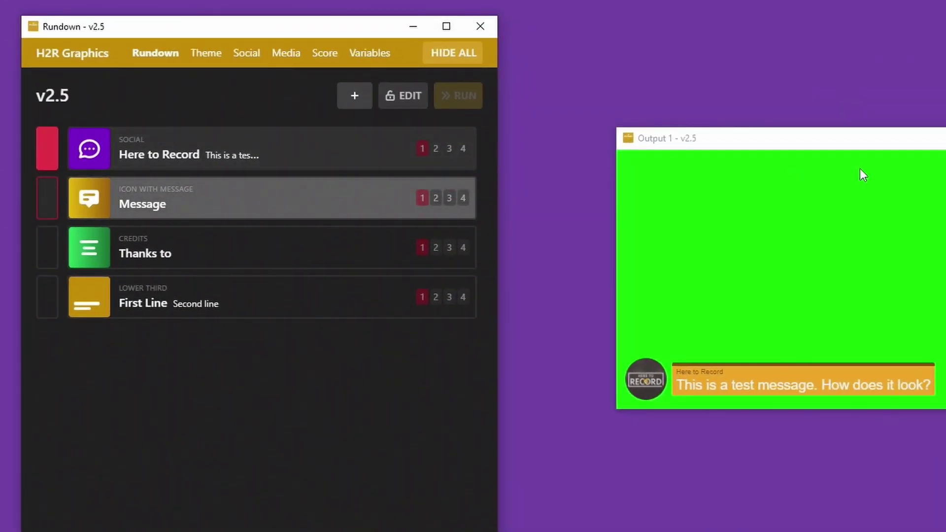
drag(781, 142, 669, 111)
click(243, 144)
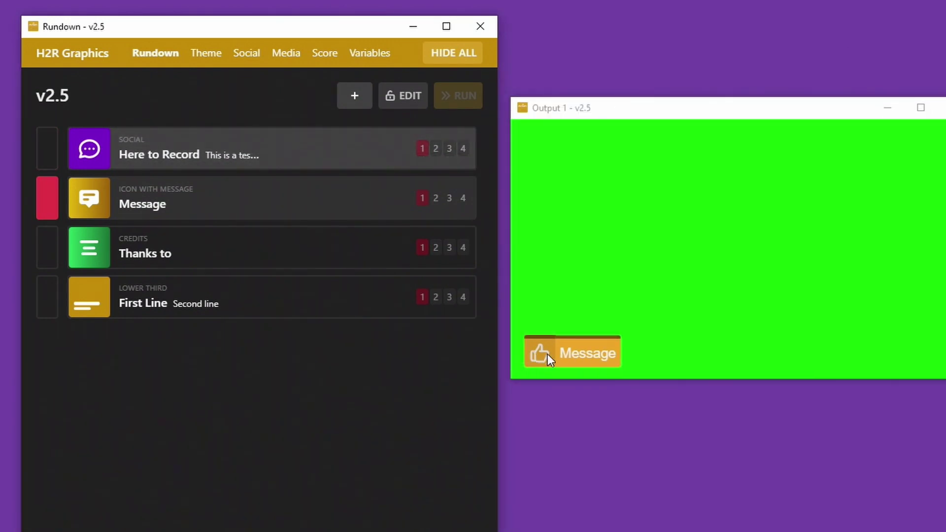
Open the Message graphic for editing and set its icon to Question mark.
right_click(241, 199)
click(293, 212)
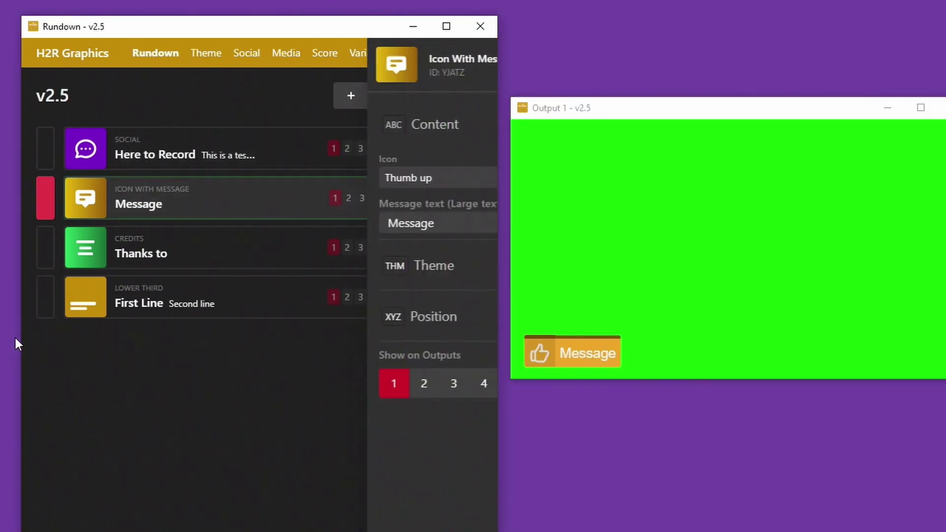
click(327, 180)
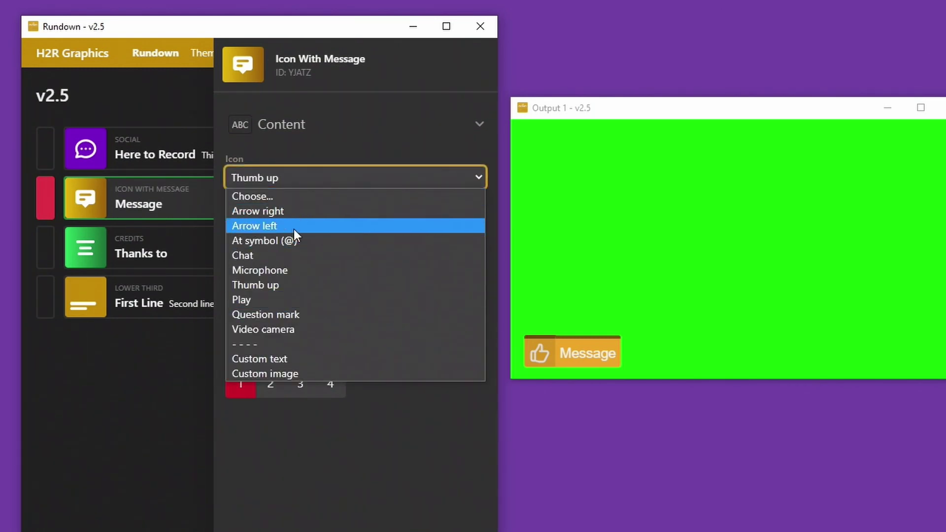
click(264, 316)
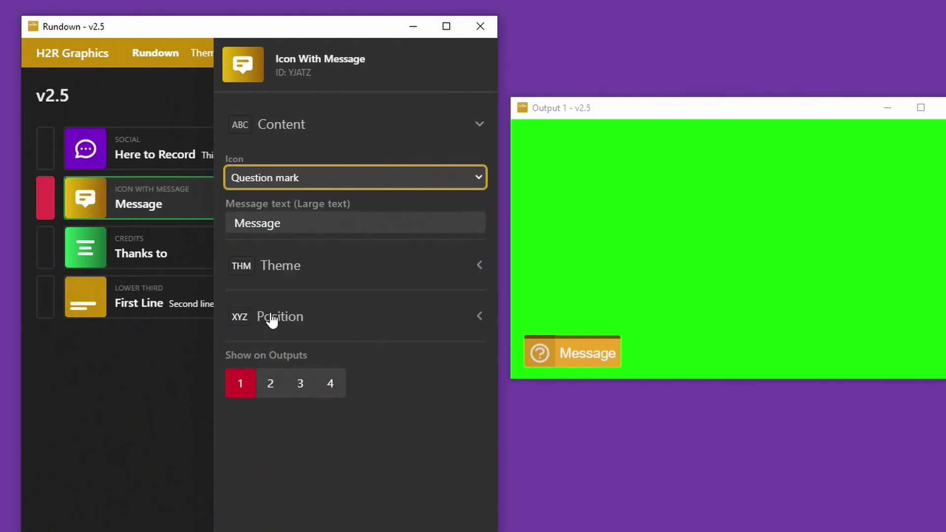
Set the message text to "Any questions just ask", and hide and show the graphic again on the output.
click(317, 223)
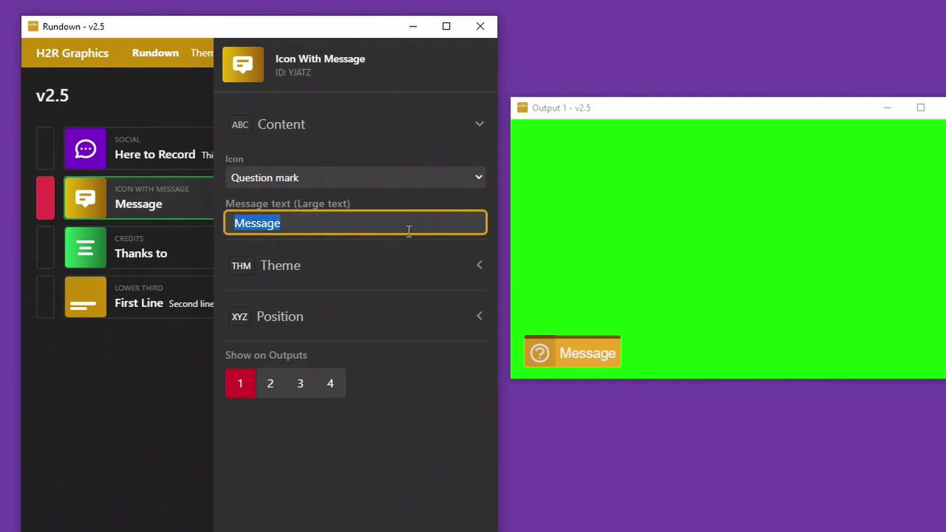
text(Any qy)
key(BackSpace)
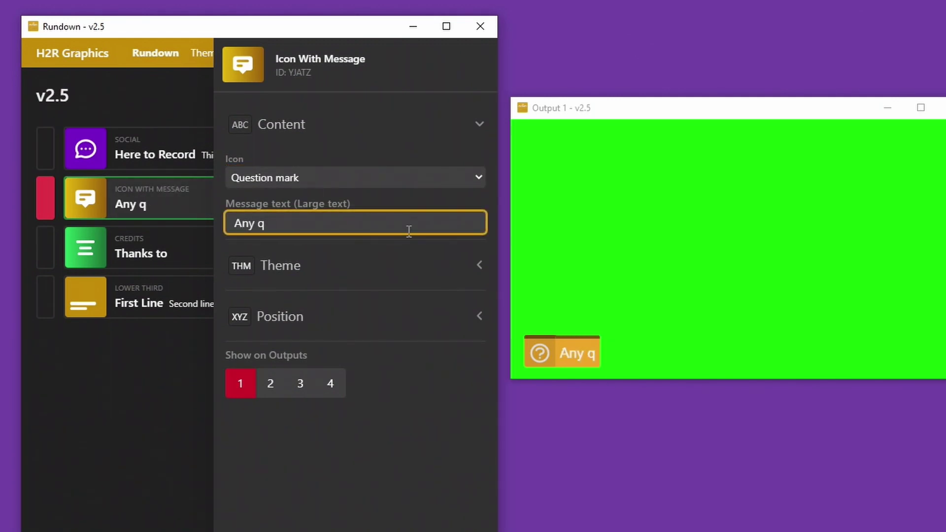
text(uestions just ask)
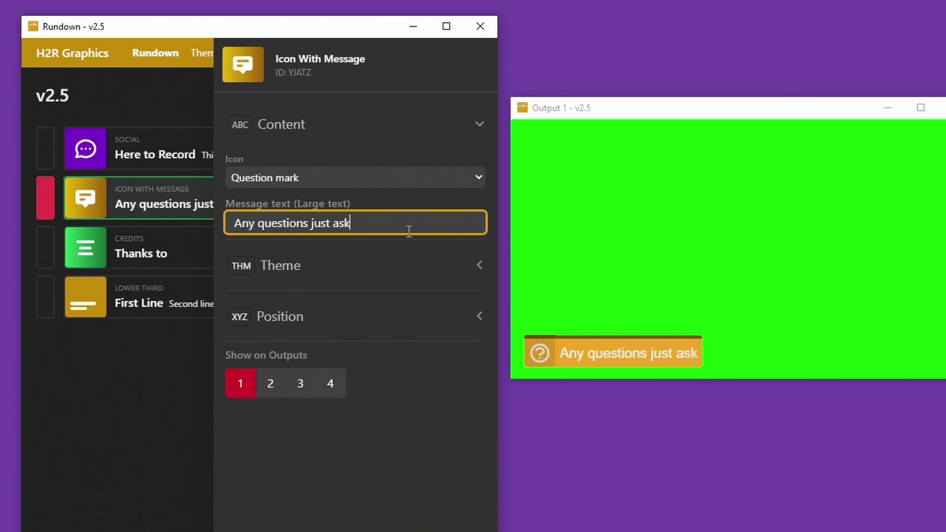
click(147, 207)
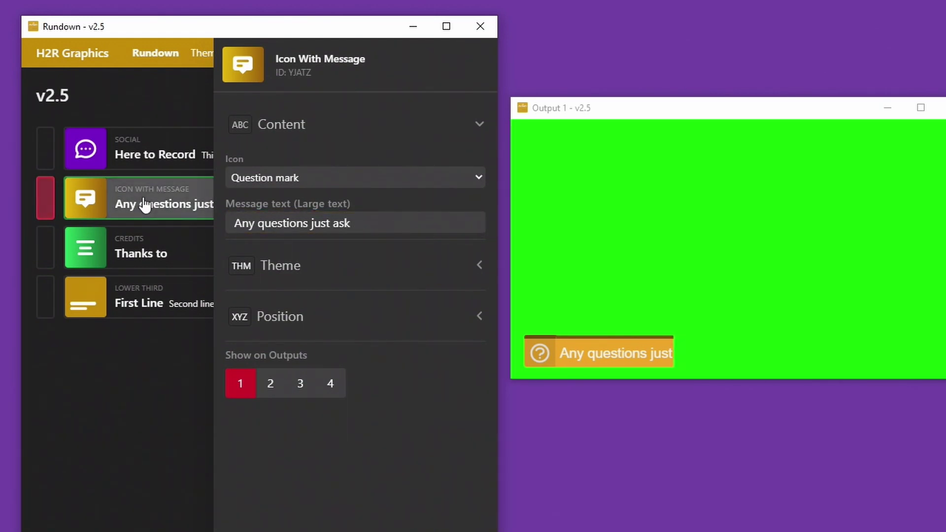
click(144, 211)
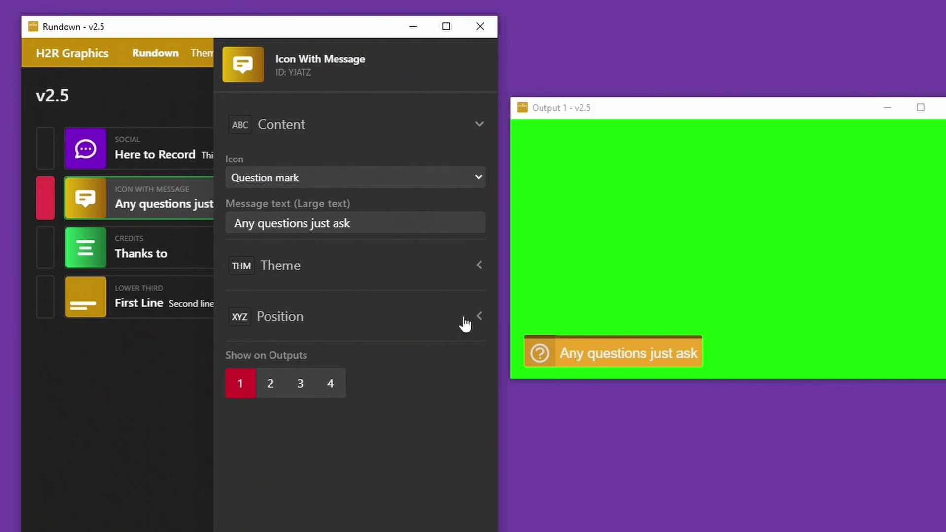
Switch the message graphic's icon to Custom text and enter "????" as the custom text.
click(291, 178)
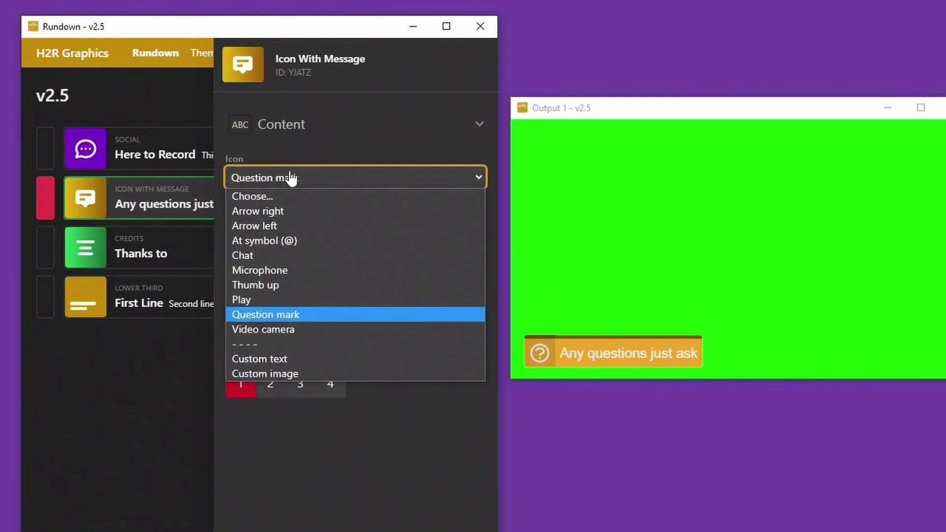
click(291, 361)
click(293, 222)
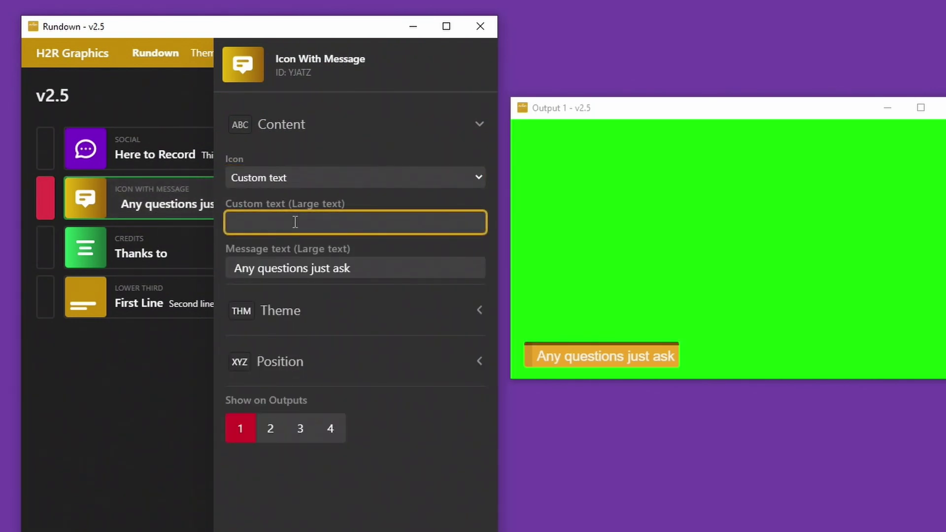
text(????)
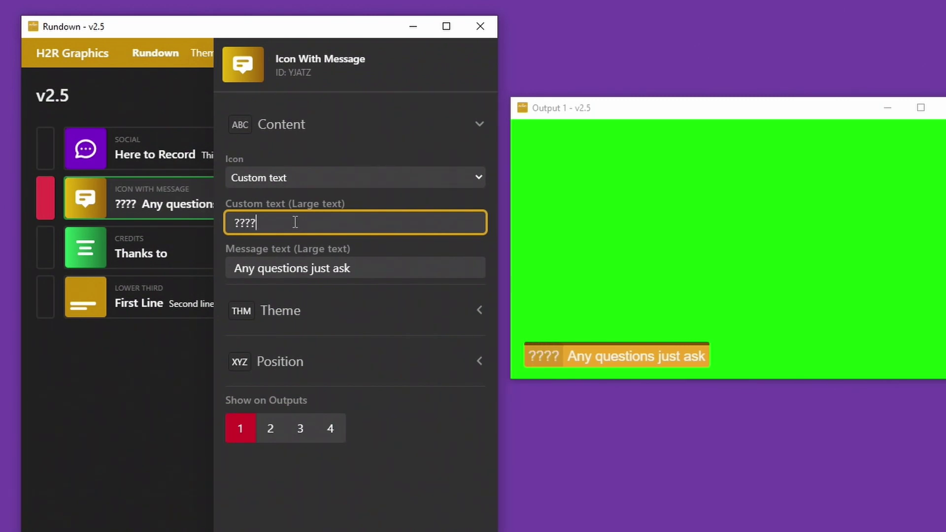
key(ctrl+a)
Switch the message graphic's icon to Custom image and choose "H2R Graphics - Beta tutorial (5).jpg".
click(320, 181)
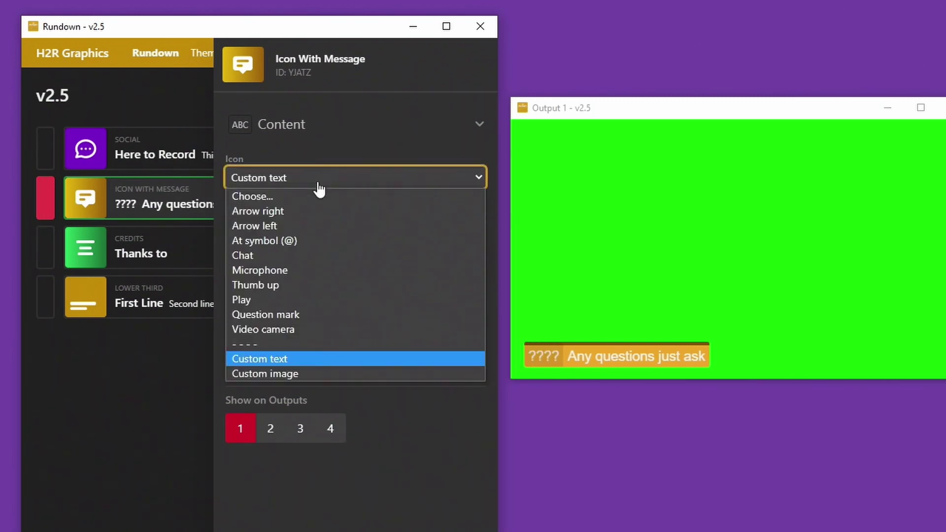
click(264, 372)
click(282, 225)
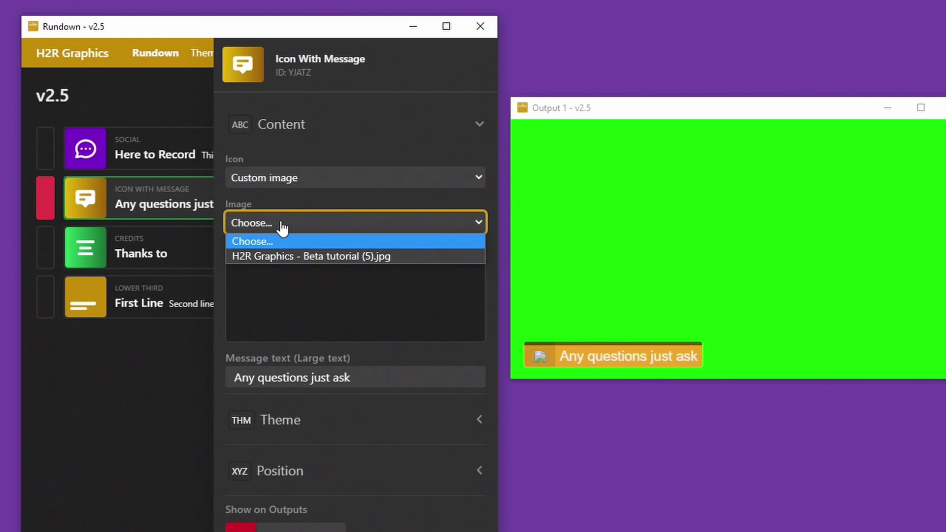
click(291, 256)
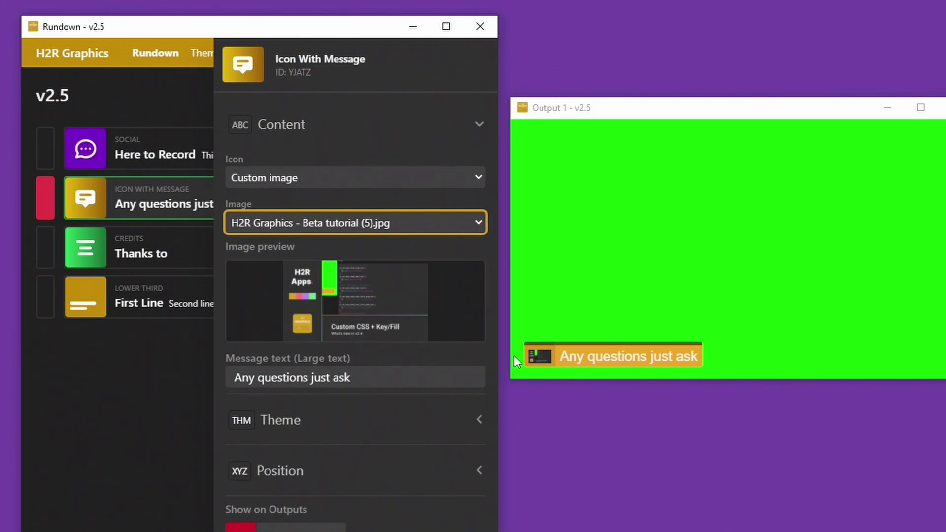
click(379, 378)
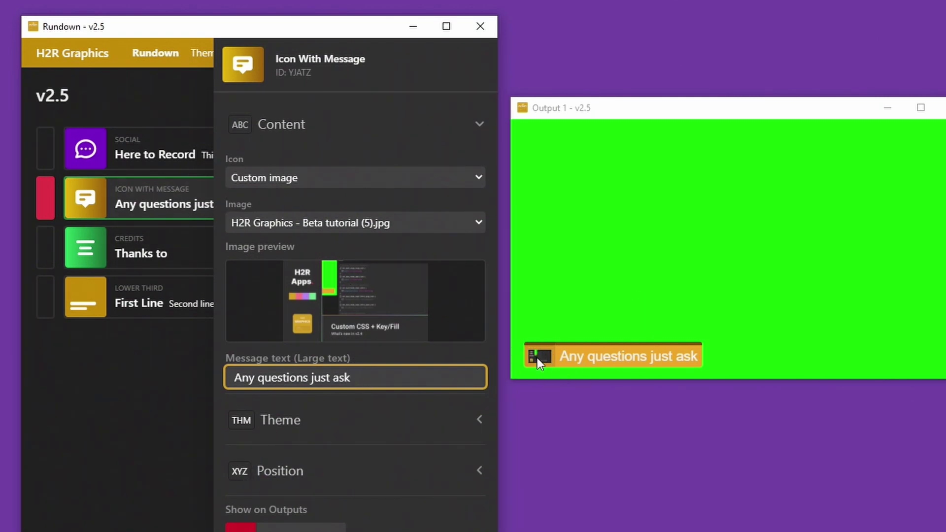
Set the message graphic's icon to Arrow right.
click(287, 180)
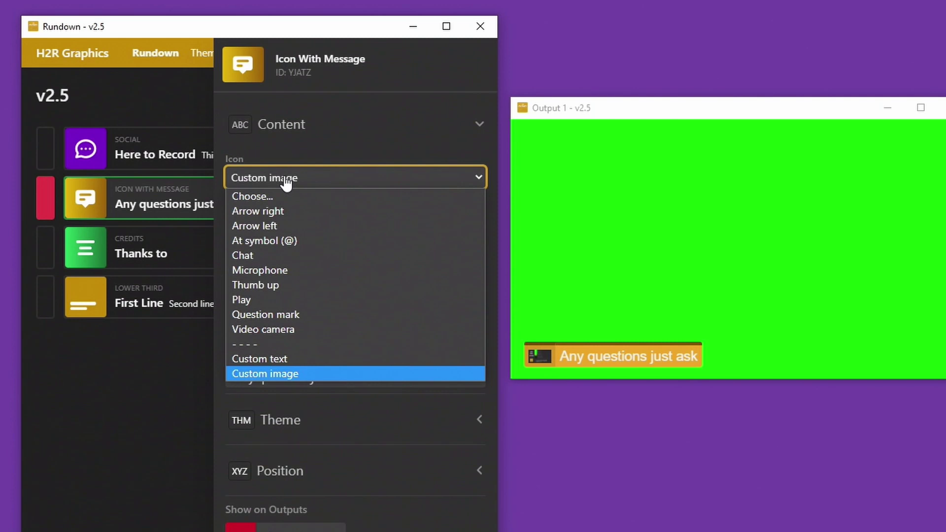
click(279, 209)
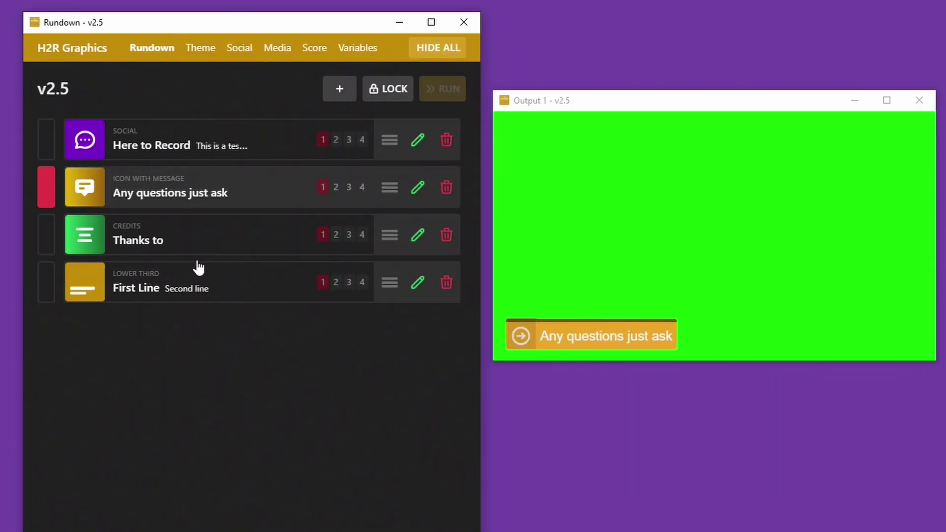
Hide the icon with message graphic and show the Credits graphic on the output.
click(266, 188)
click(176, 245)
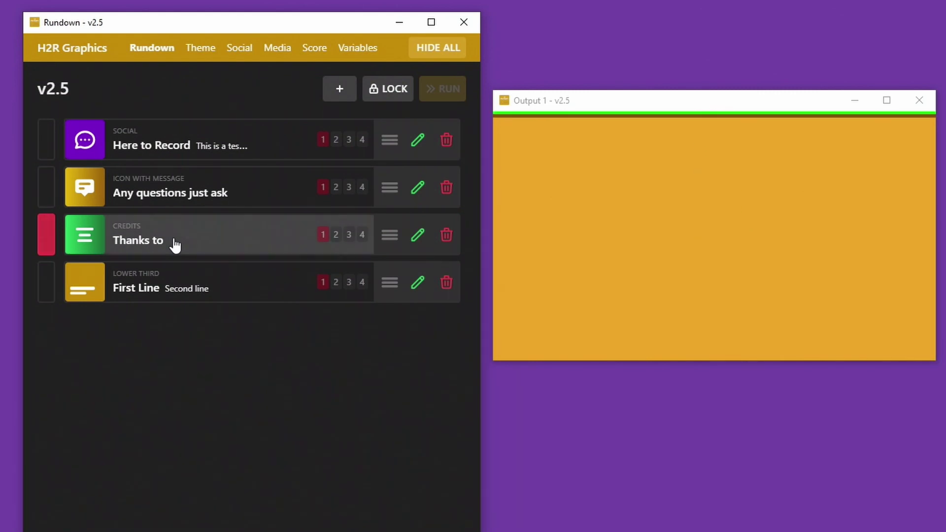
Create a new theme named "Credits" in the theme editor.
click(205, 56)
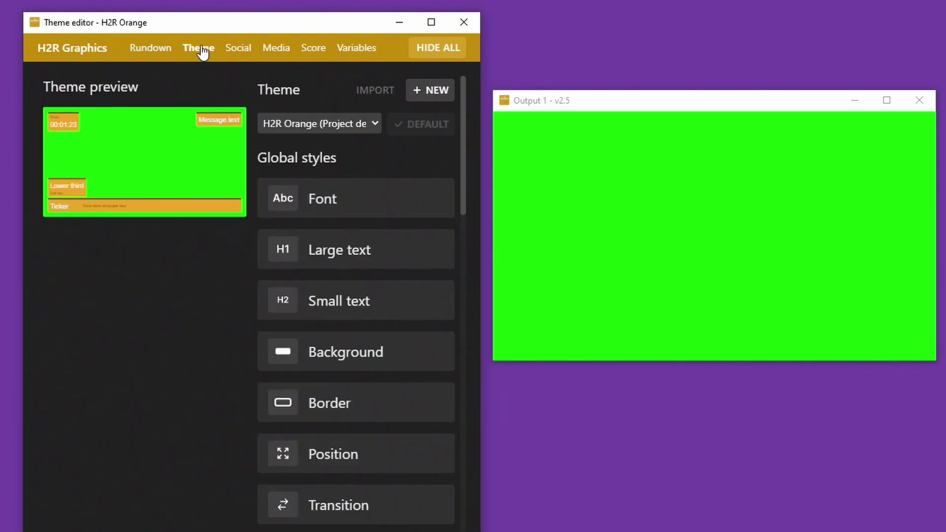
click(341, 127)
click(341, 126)
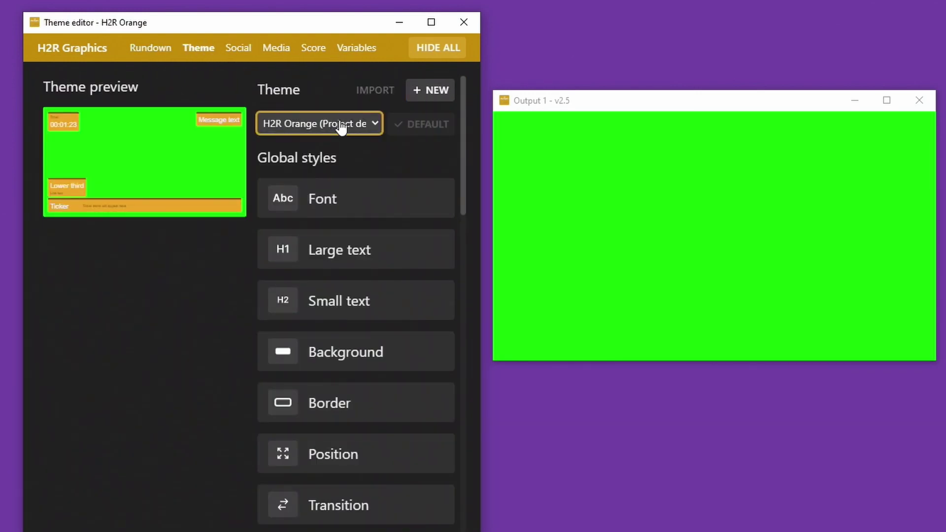
click(433, 91)
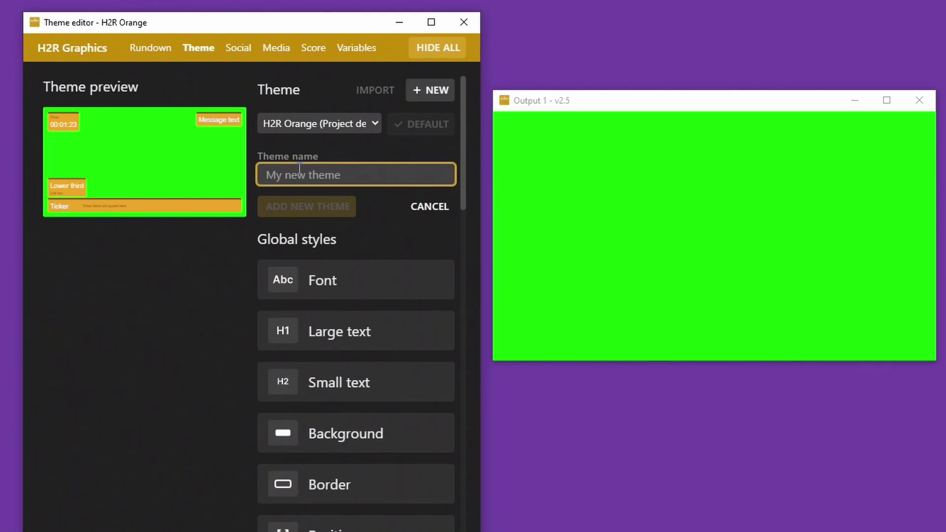
text(Credits)
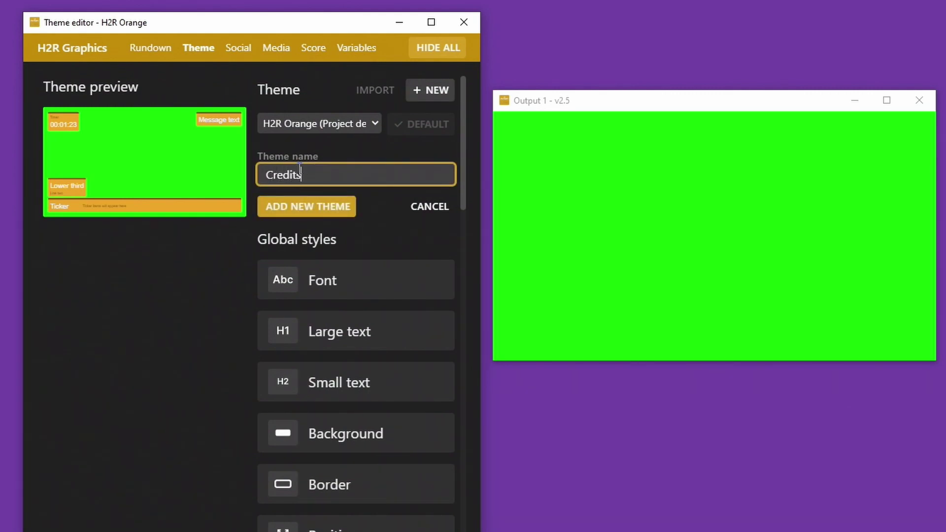
click(304, 213)
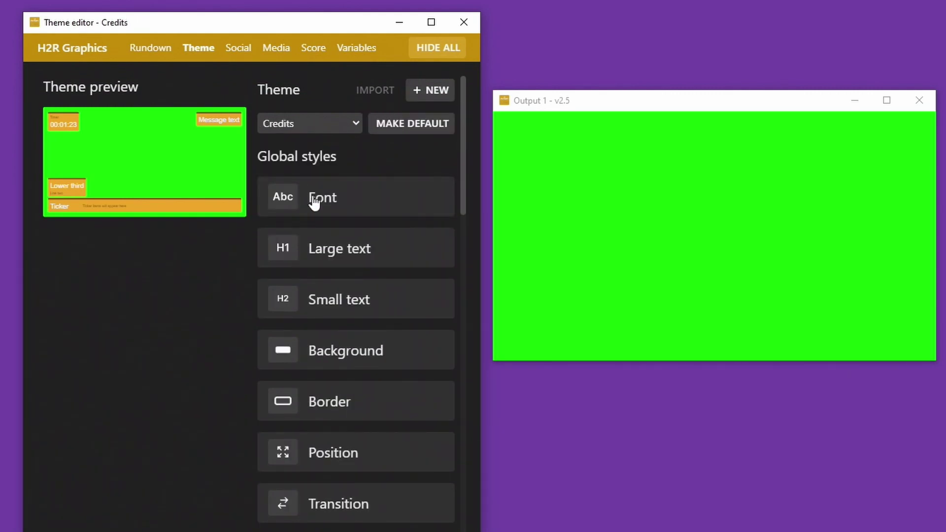
Set the Credits theme's background colour to transparent.
scroll(328, 316, down, 2)
click(332, 294)
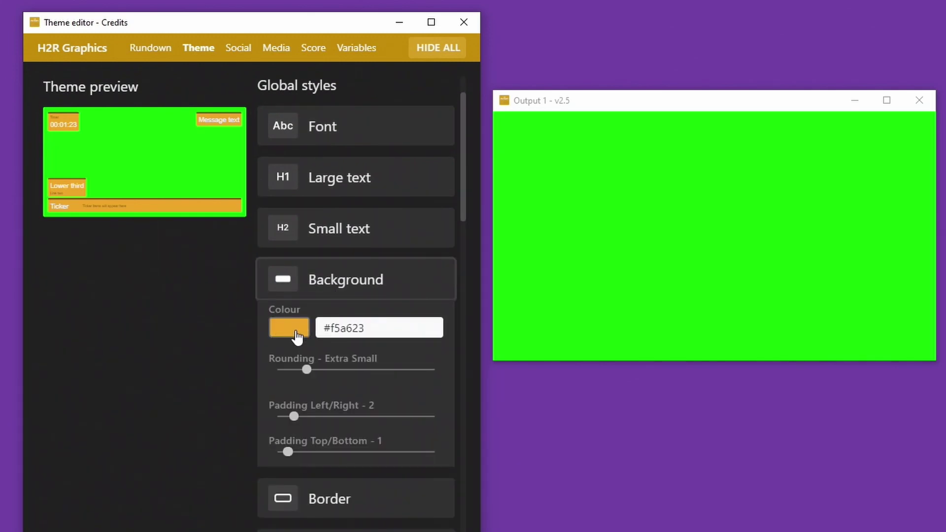
click(383, 327)
text(transparent)
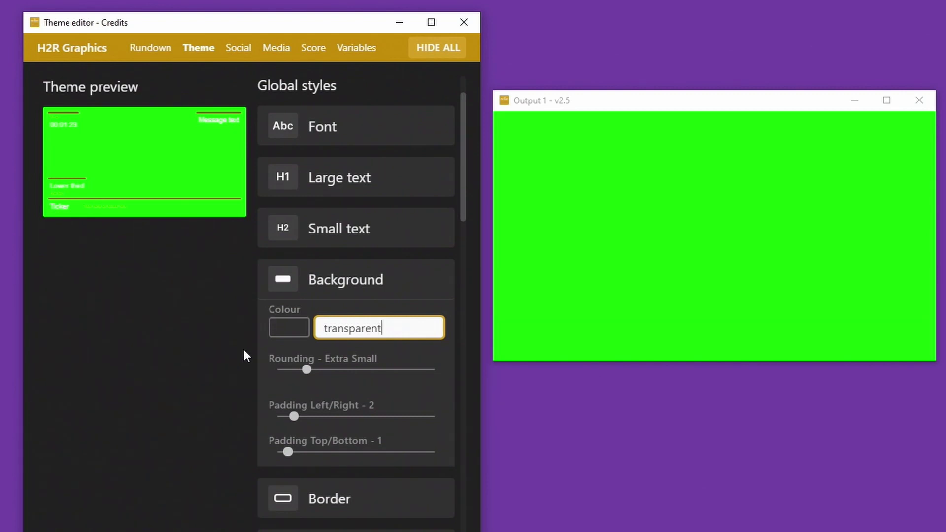
Remove the top border from the Credits theme.
click(306, 291)
click(321, 329)
click(290, 369)
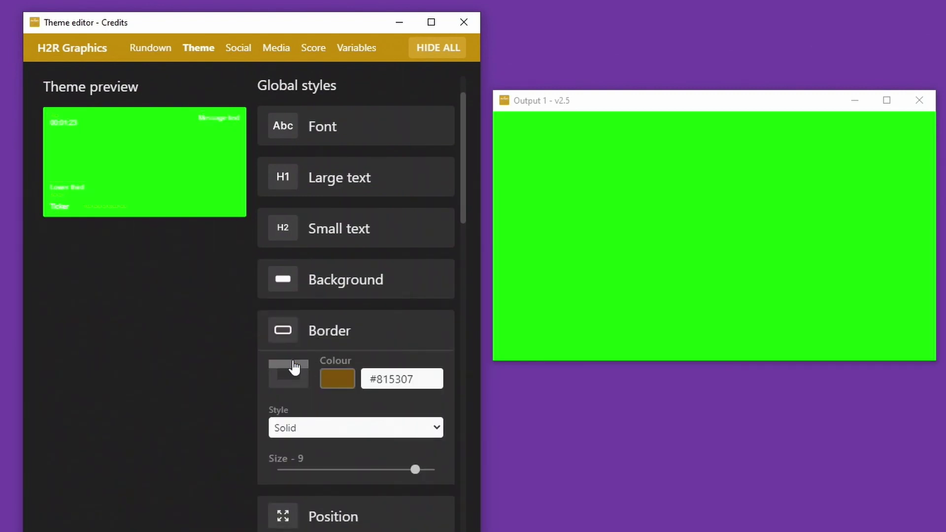
click(323, 323)
Override the theme of the Credits graphic in the rundown with the Credits theme.
click(155, 55)
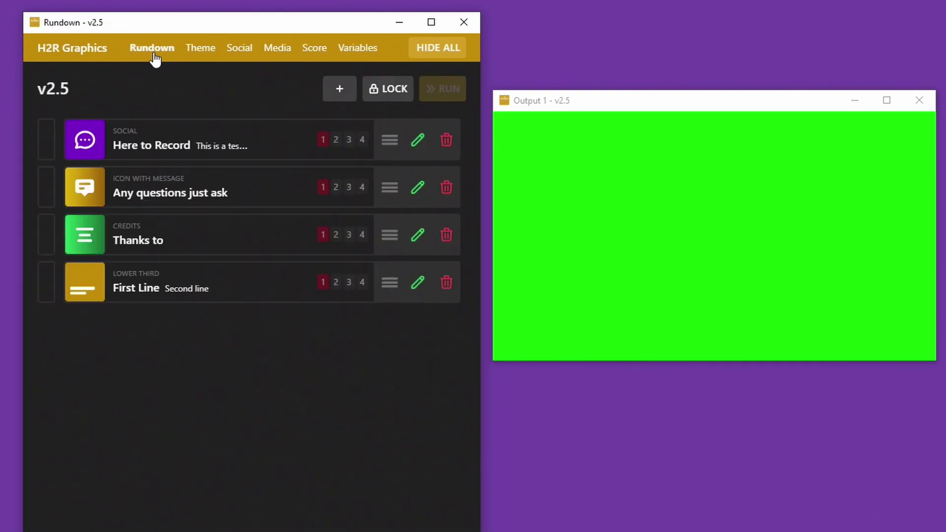
right_click(170, 241)
click(197, 250)
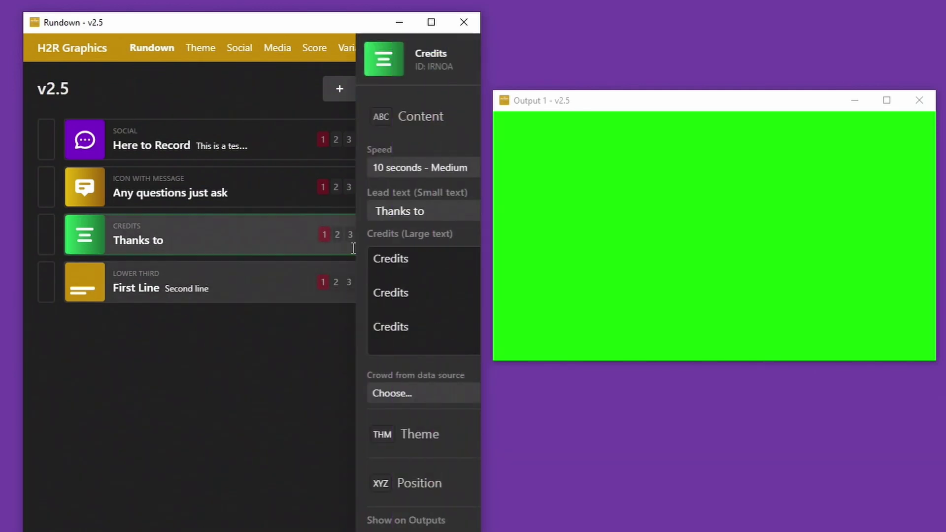
click(287, 435)
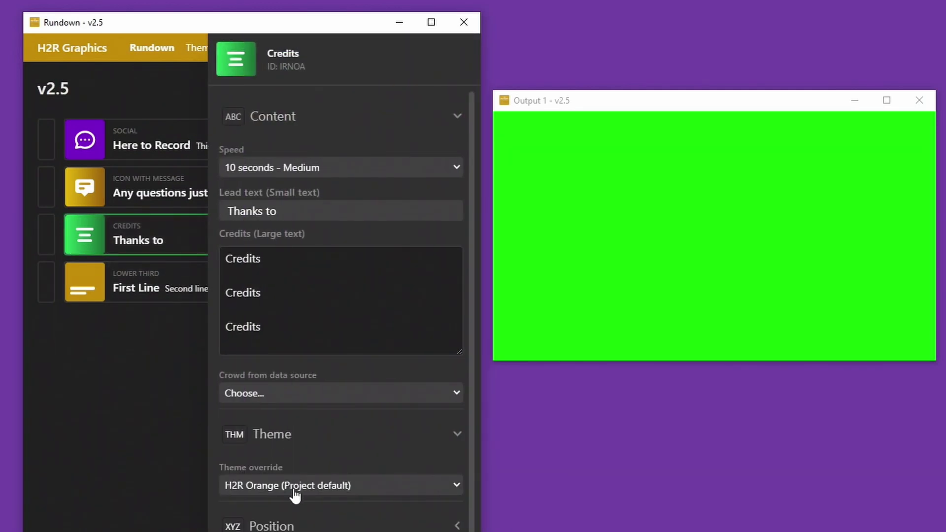
click(293, 486)
key(Down)
key(Return)
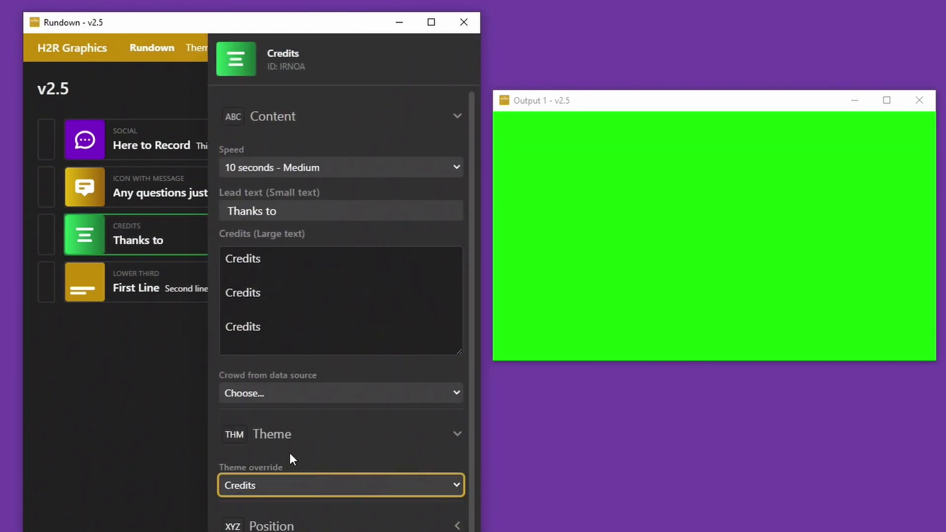
Show the Credits graphic on the output to preview its new theme.
click(41, 313)
click(177, 236)
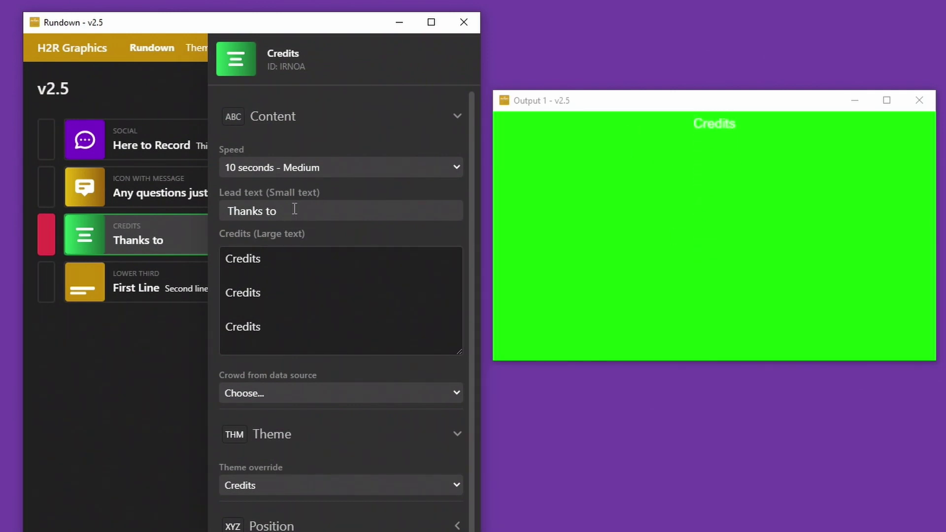
Choose the speed "10 seconds - Medium" for the Credits graphic and set its lead text to "BIG THANKS TO".
click(281, 168)
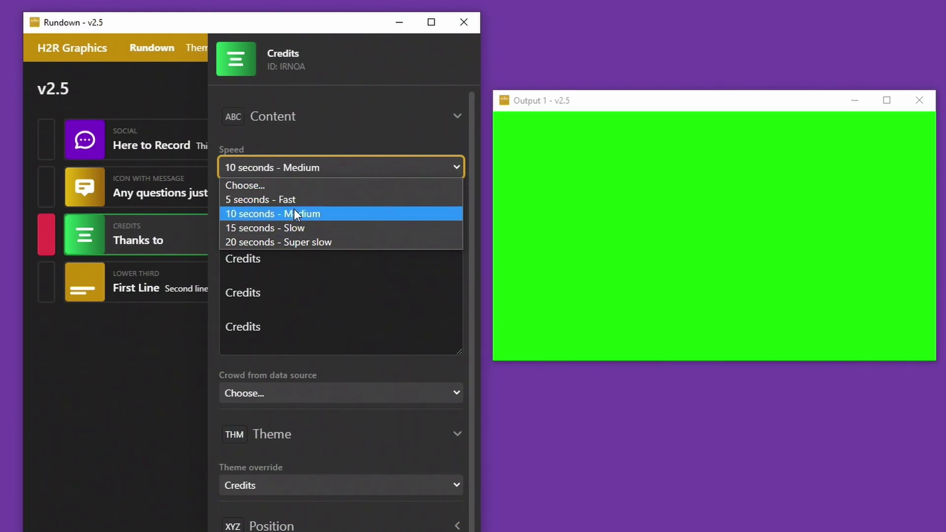
click(282, 214)
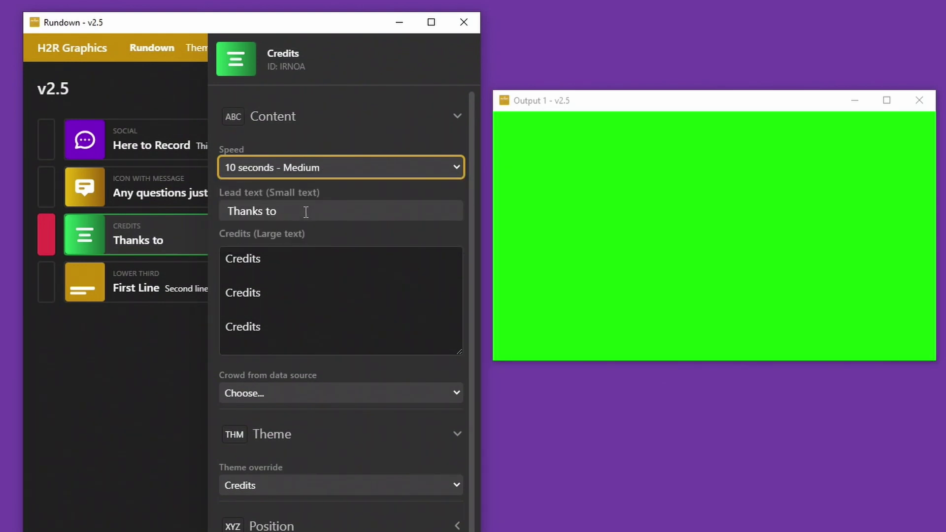
key(Tab)
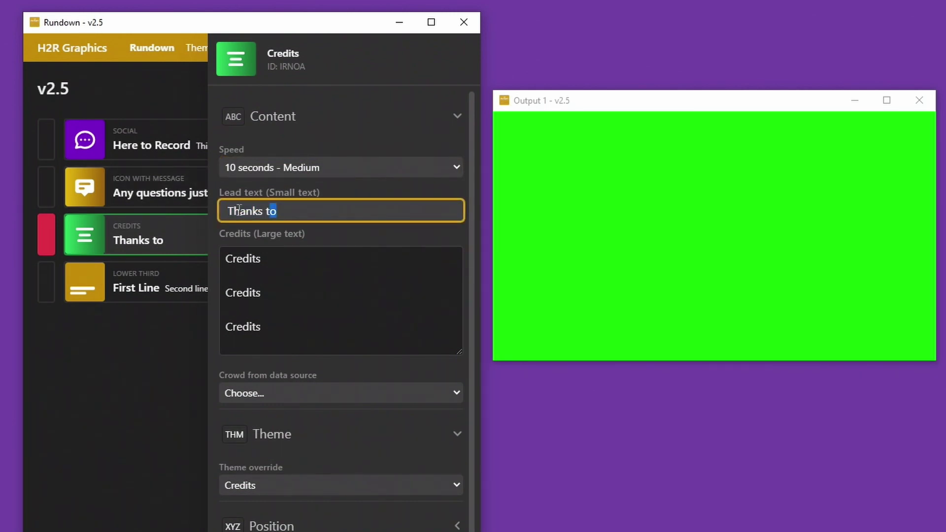
text(BIG THANKS TO)
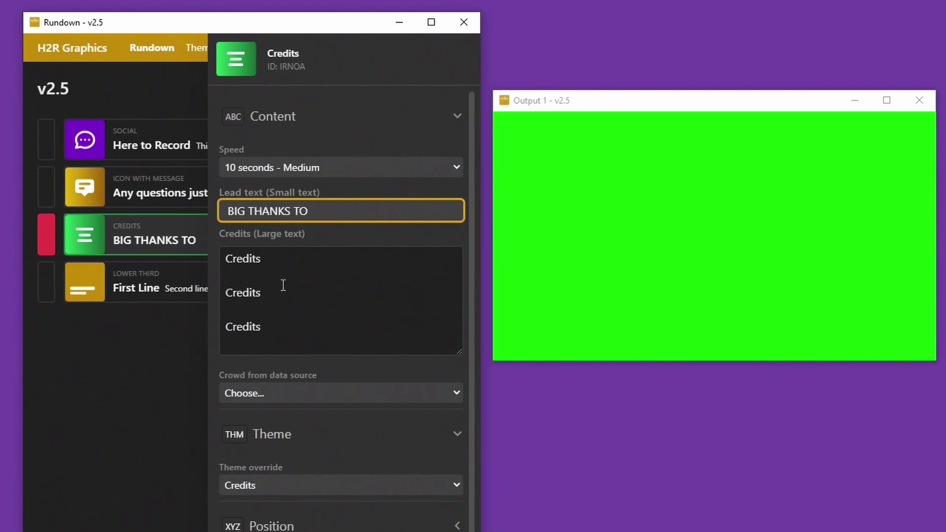
Enlarge the text area holding the large credits text and play the Credits graphic on the output.
drag(289, 329, 187, 201)
click(319, 294)
scroll(315, 292, down, 1)
scroll(306, 301, up, 1)
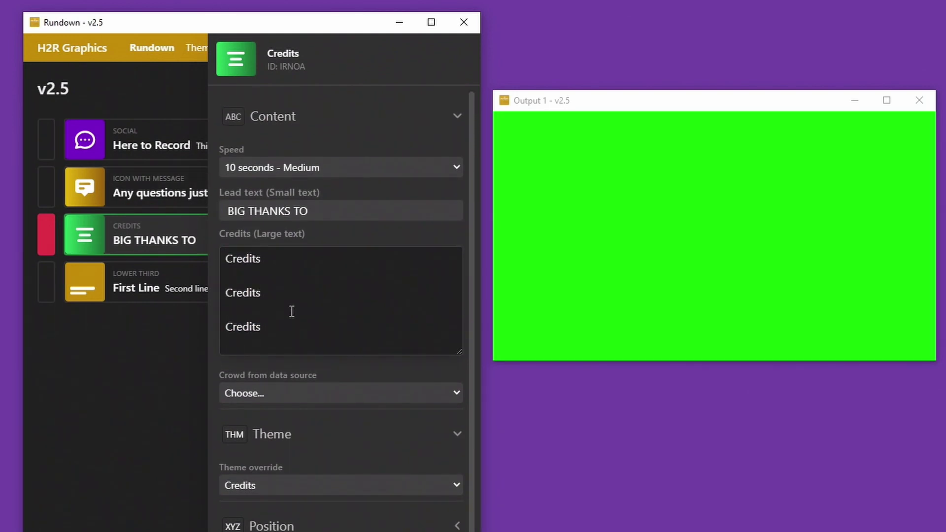
drag(460, 350, 450, 392)
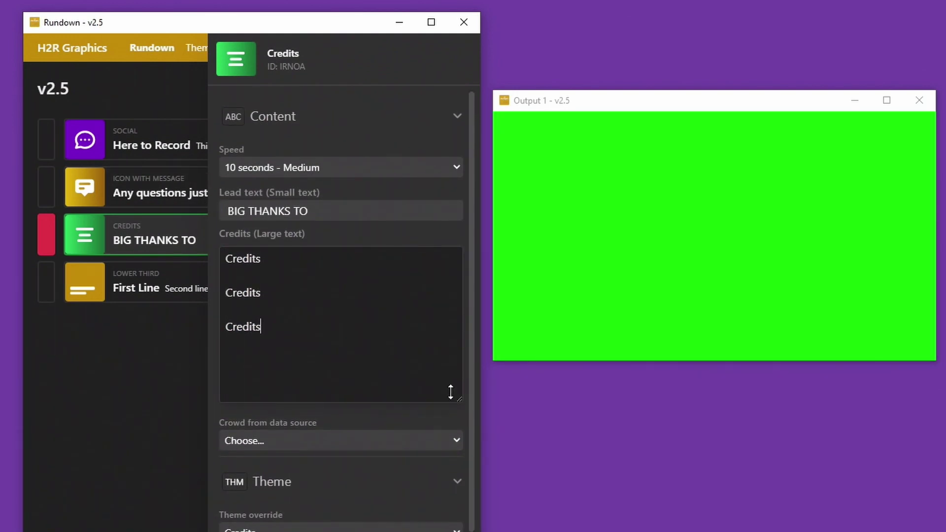
click(154, 242)
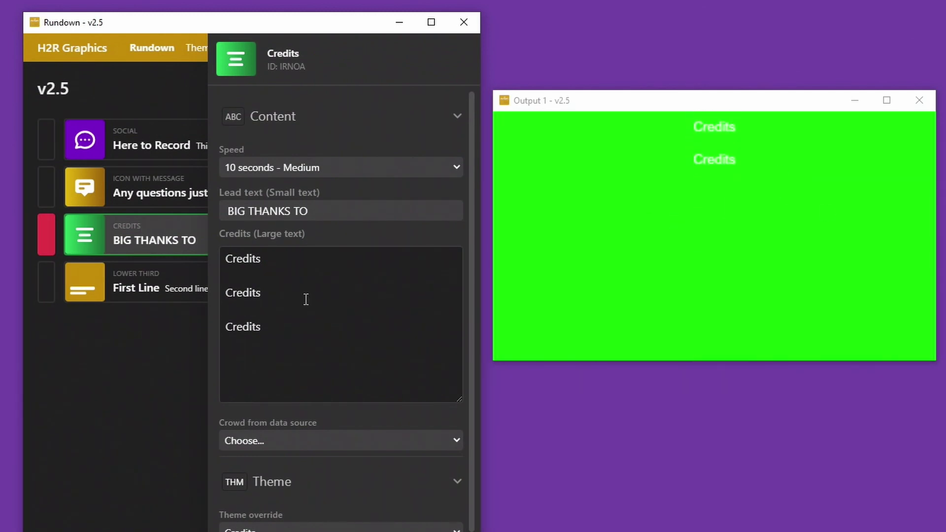
Examine the data source choices available for the Credits graphic.
click(299, 445)
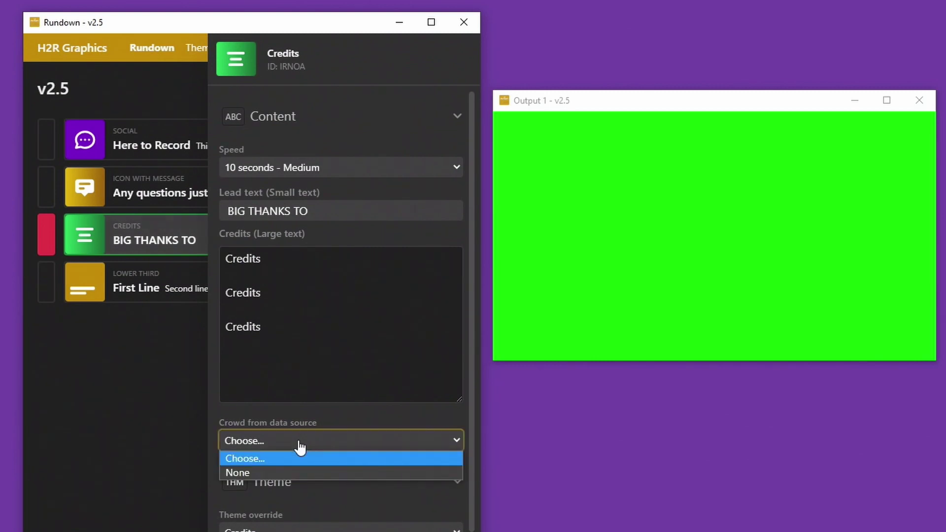
click(291, 445)
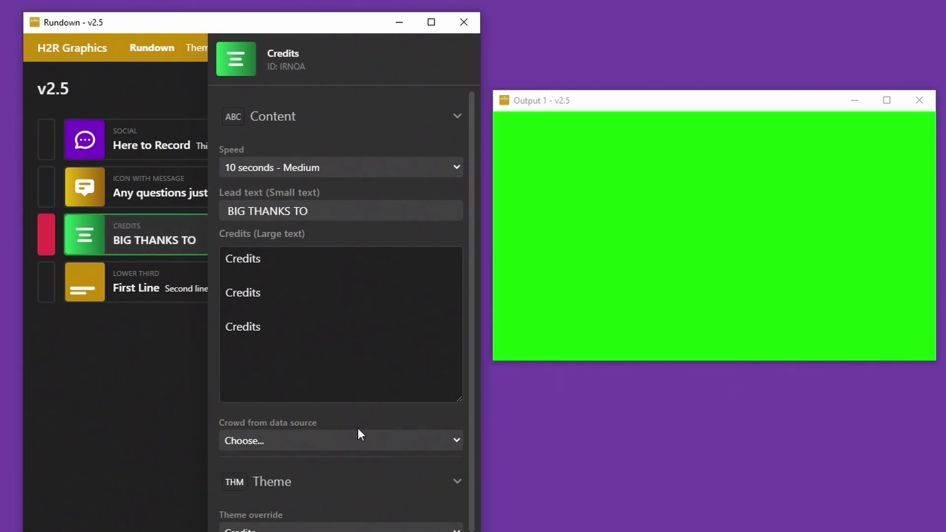
click(310, 446)
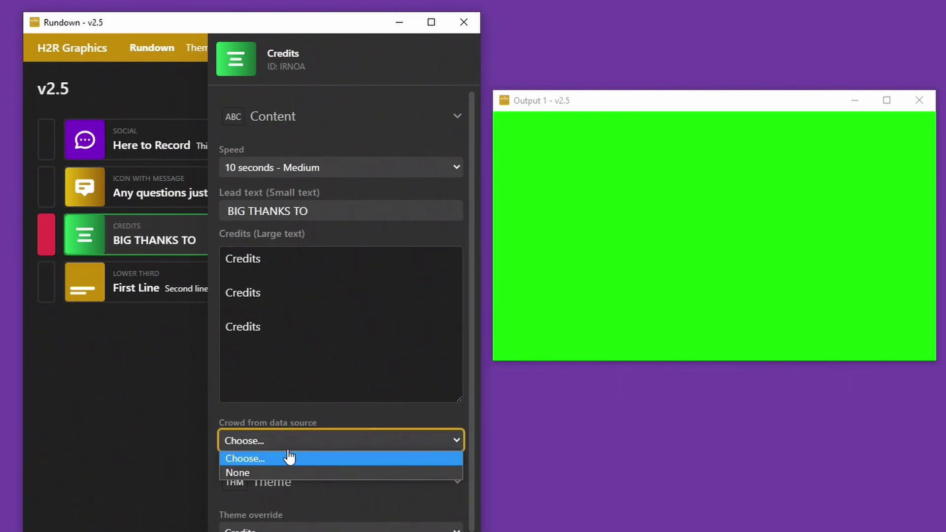
click(302, 452)
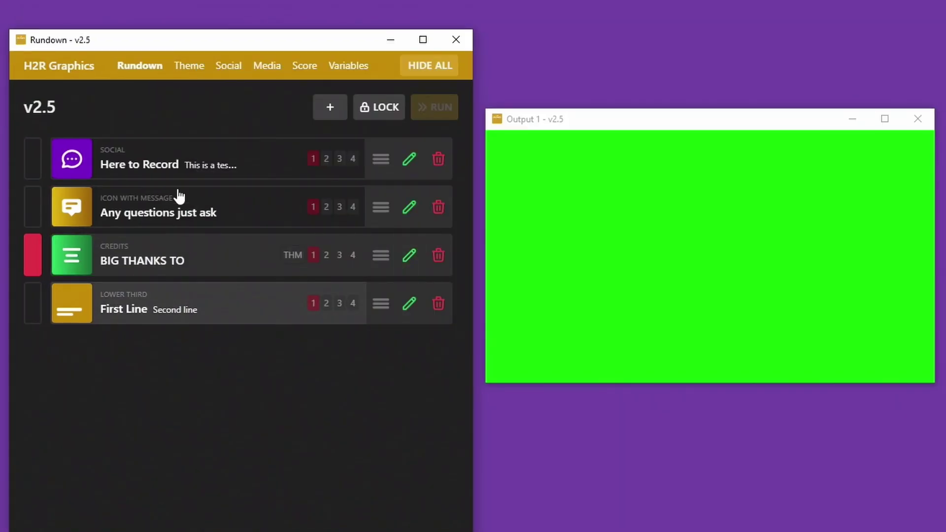
Set the Social graphic's celebration to Balloons and show the graphic on the output.
right_click(202, 164)
click(236, 185)
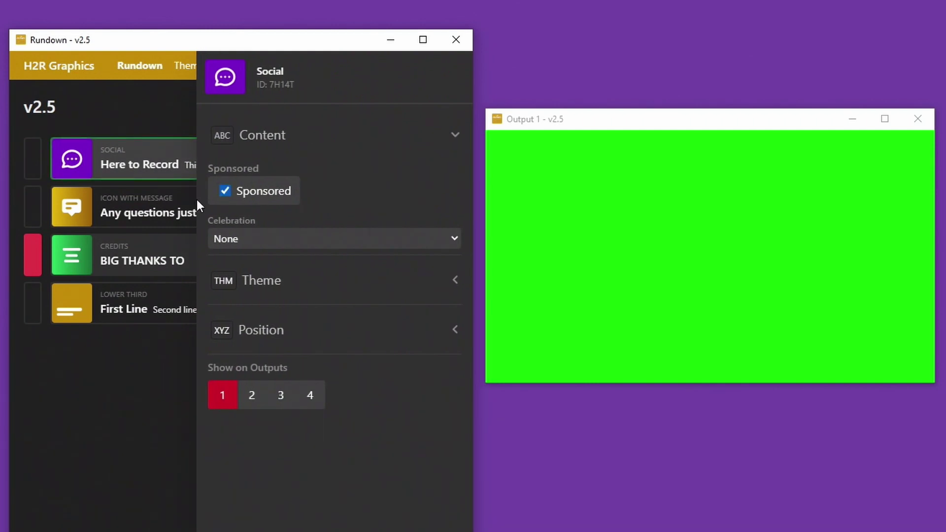
click(256, 241)
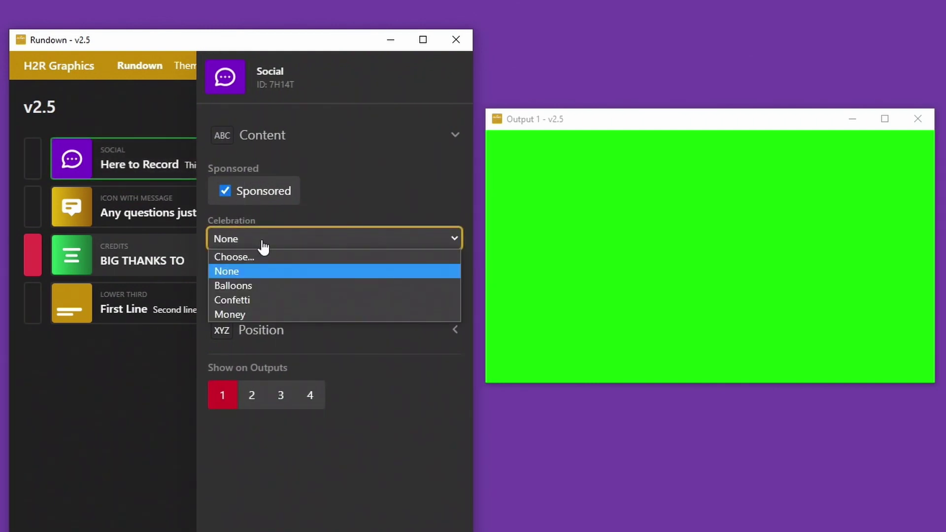
click(278, 286)
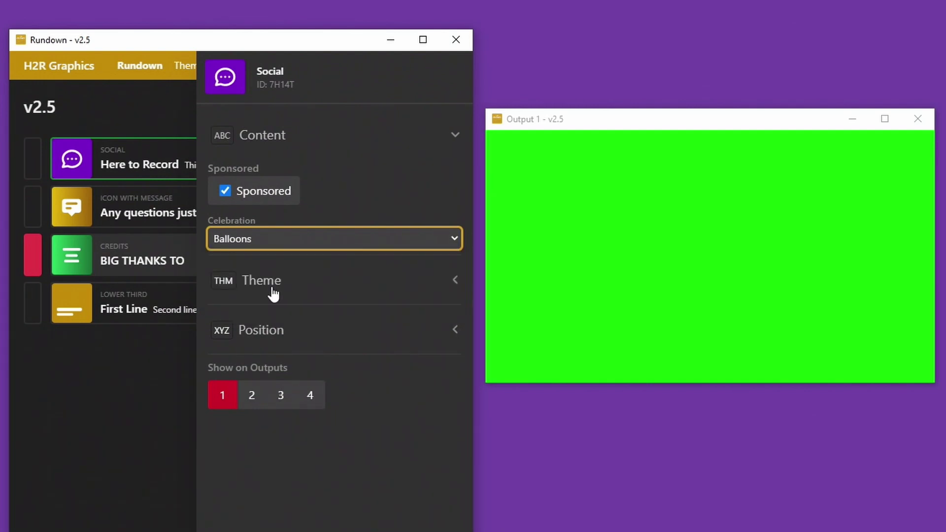
click(131, 163)
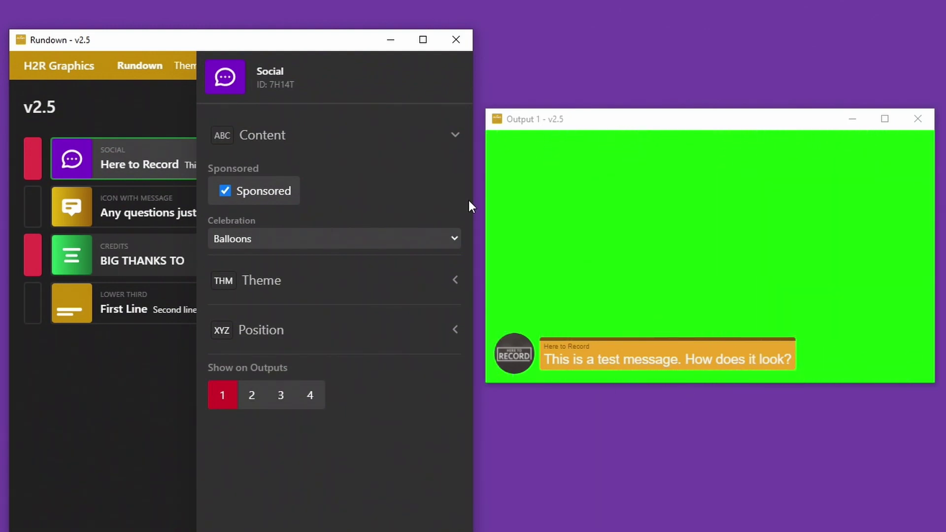
Switch the Social graphic's celebration to Confetti.
click(282, 242)
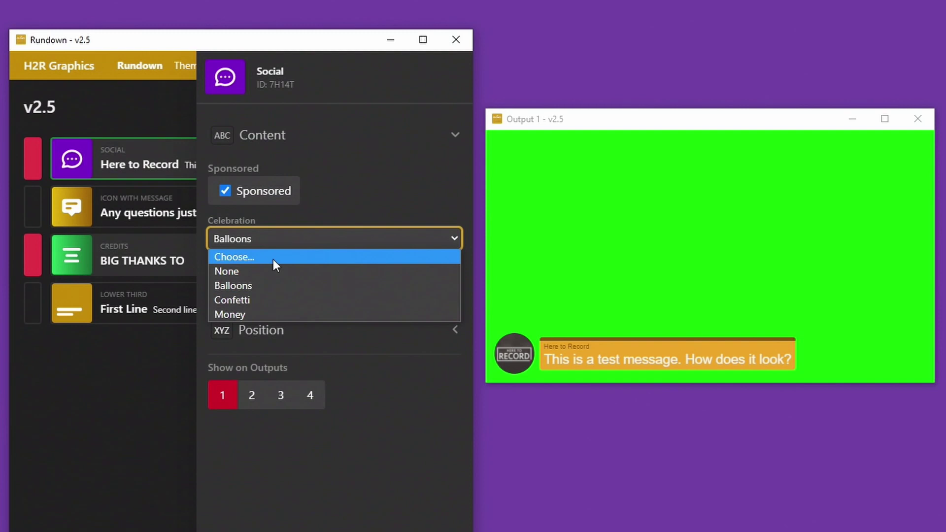
click(256, 299)
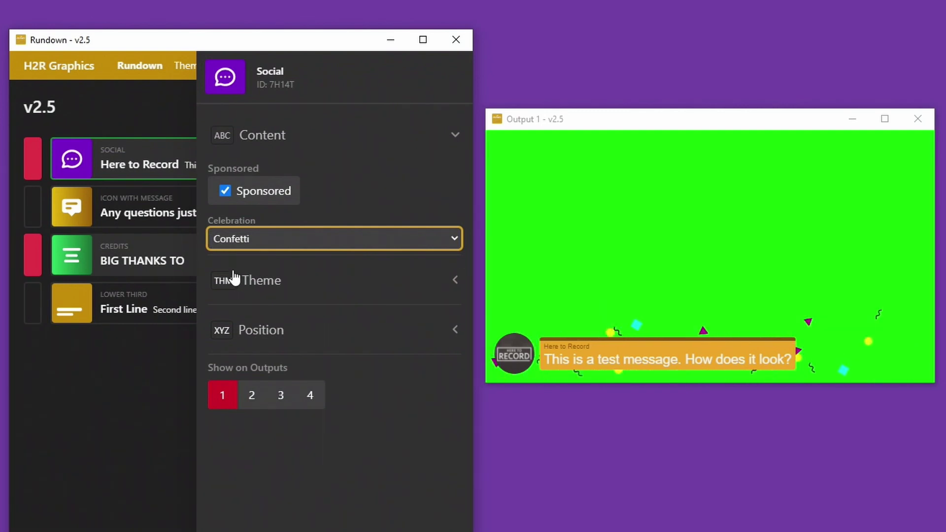
Set the Social graphic's celebration to Money and hide the graphic from the output.
click(266, 240)
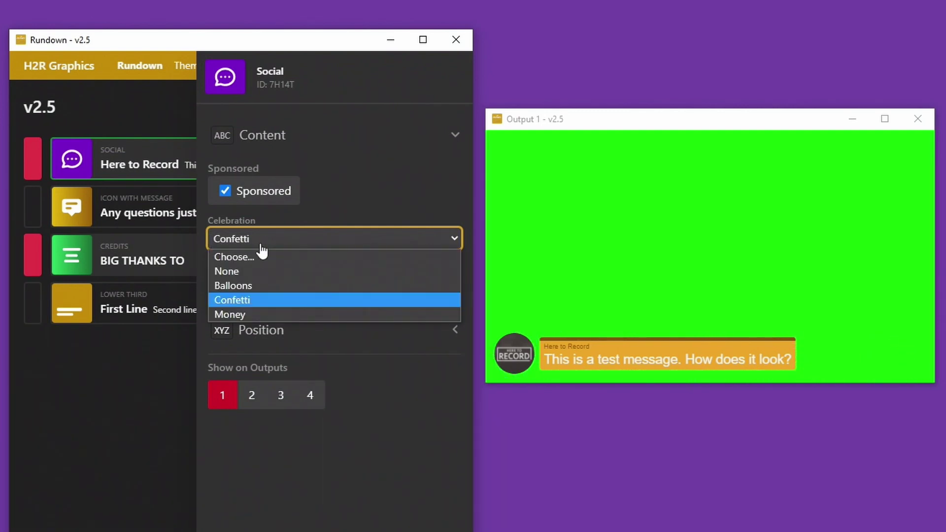
click(261, 314)
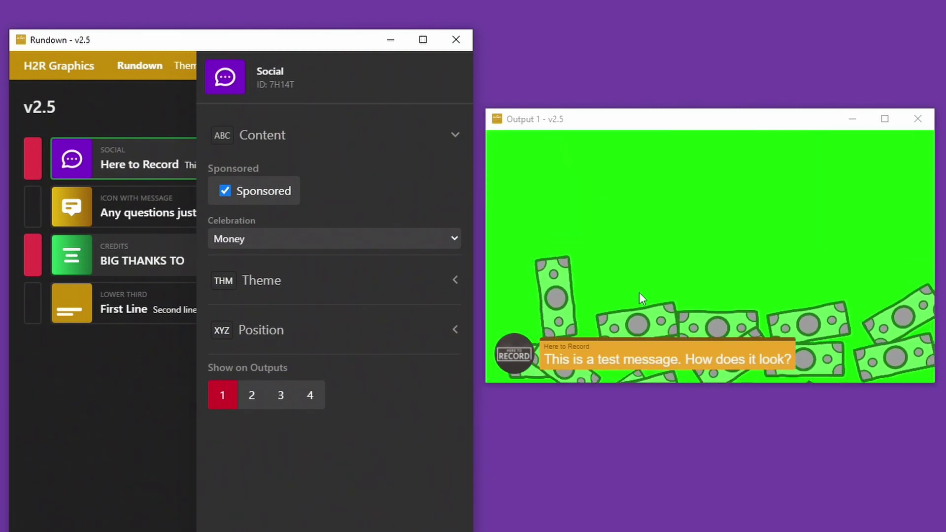
click(842, 257)
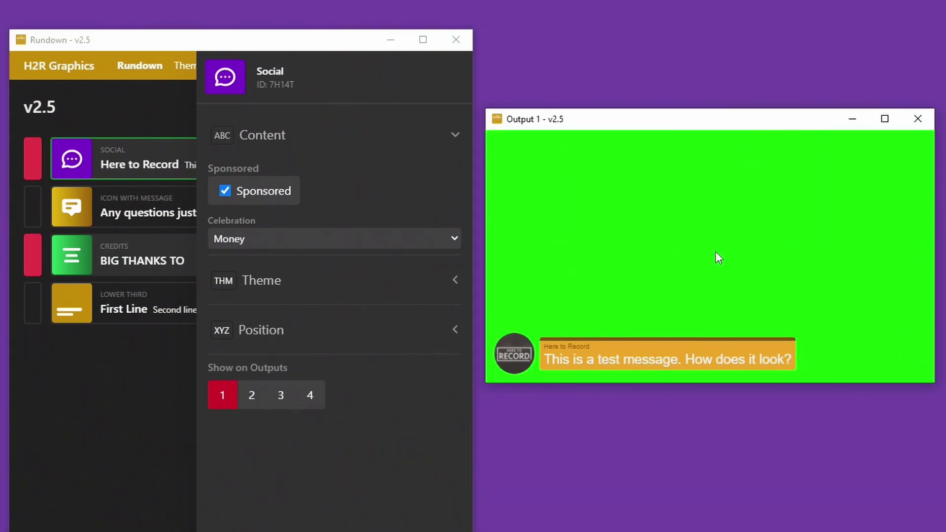
click(133, 152)
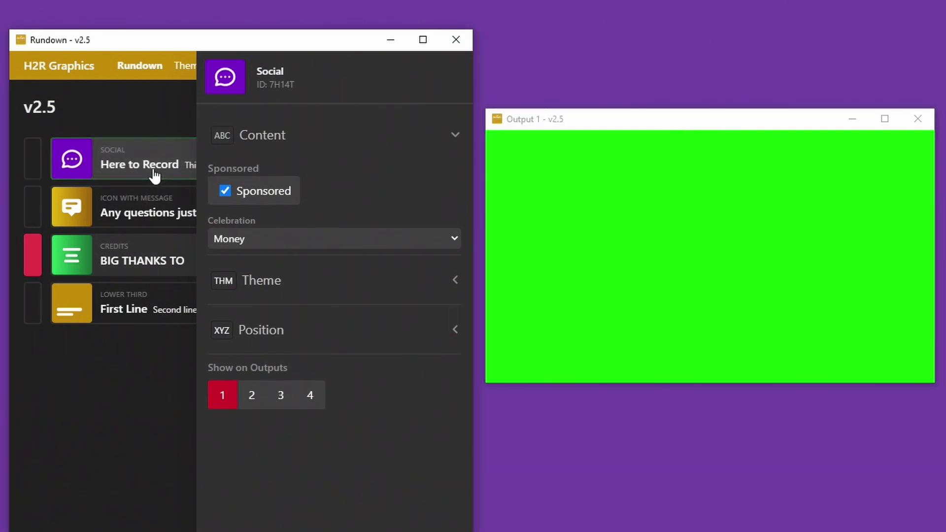
Close the Social graphic's settings and delete that graphic from the rundown.
click(253, 198)
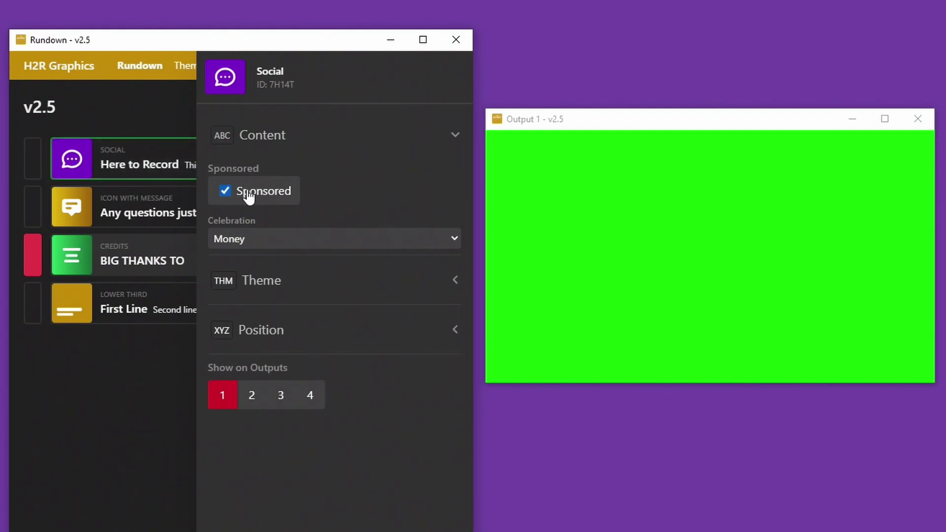
key(Escape)
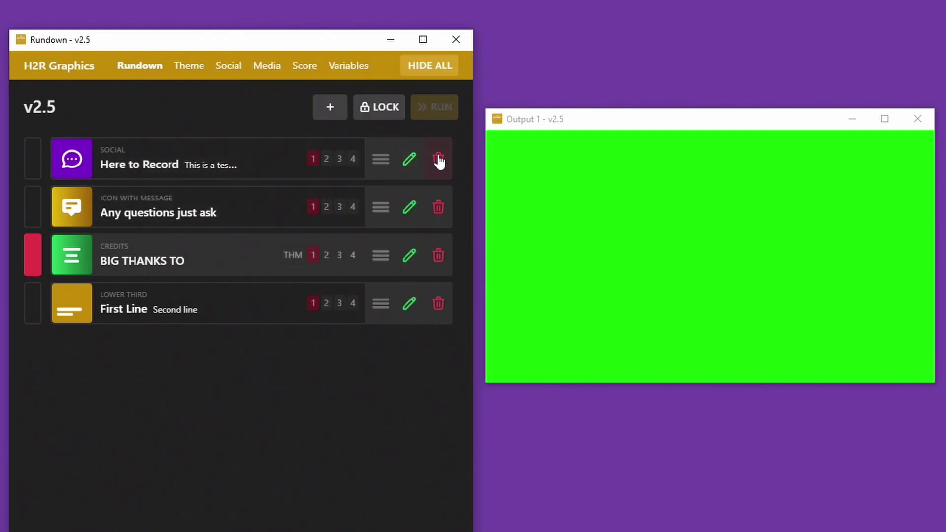
click(438, 159)
Add a new sponsored Social graphic with the Balloons celebration and show it on the output.
click(330, 110)
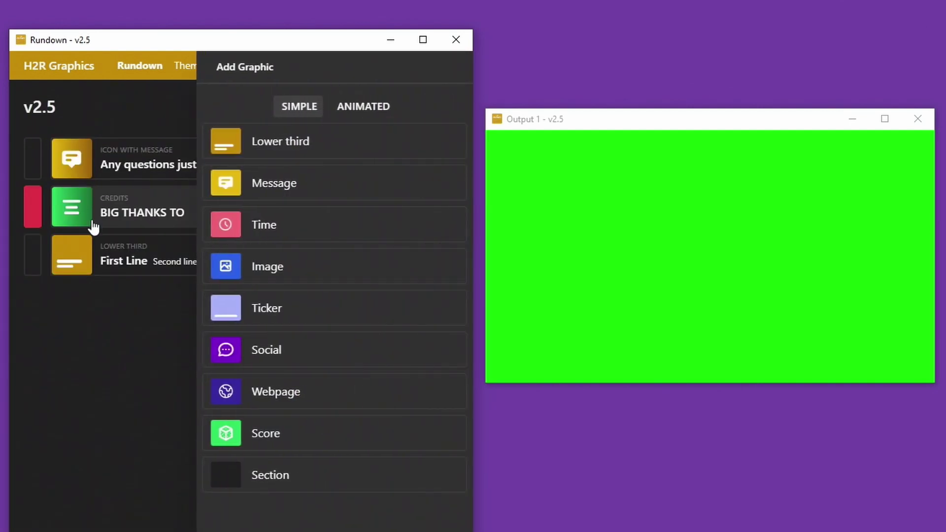
click(317, 345)
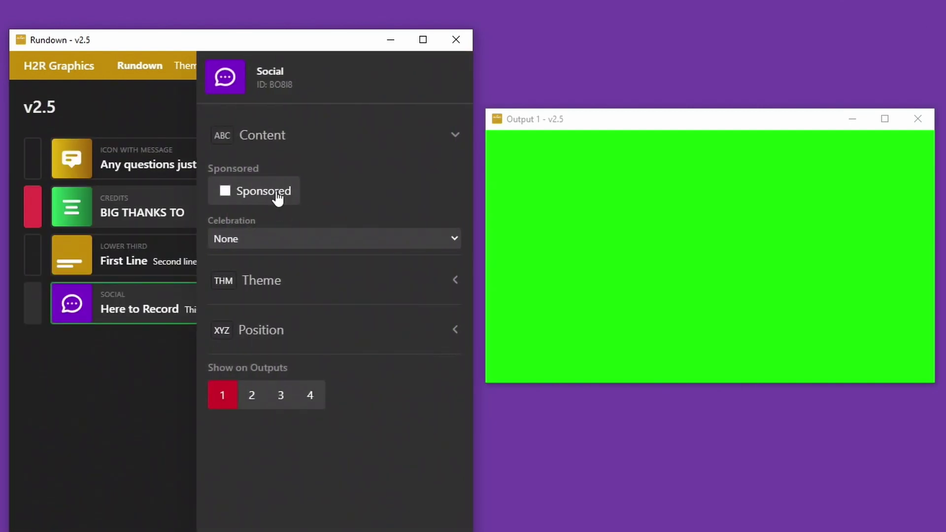
click(284, 245)
click(274, 286)
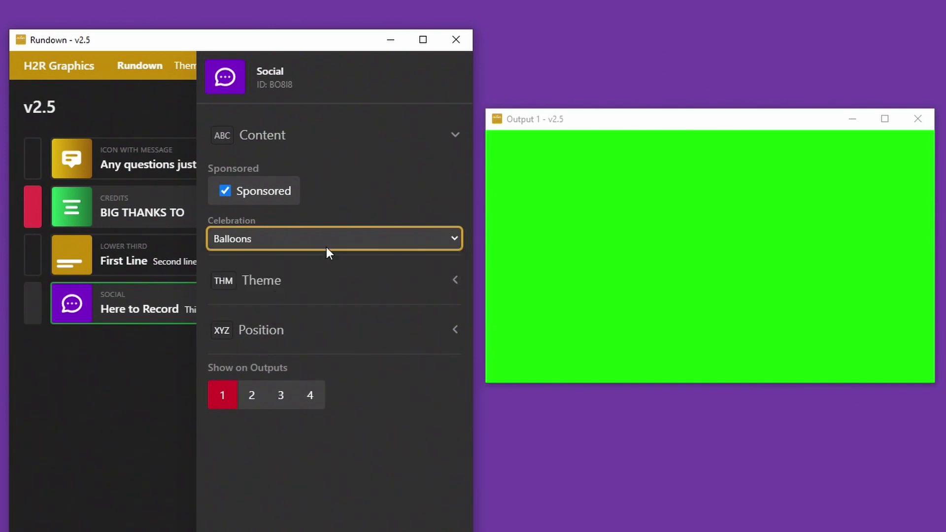
click(92, 319)
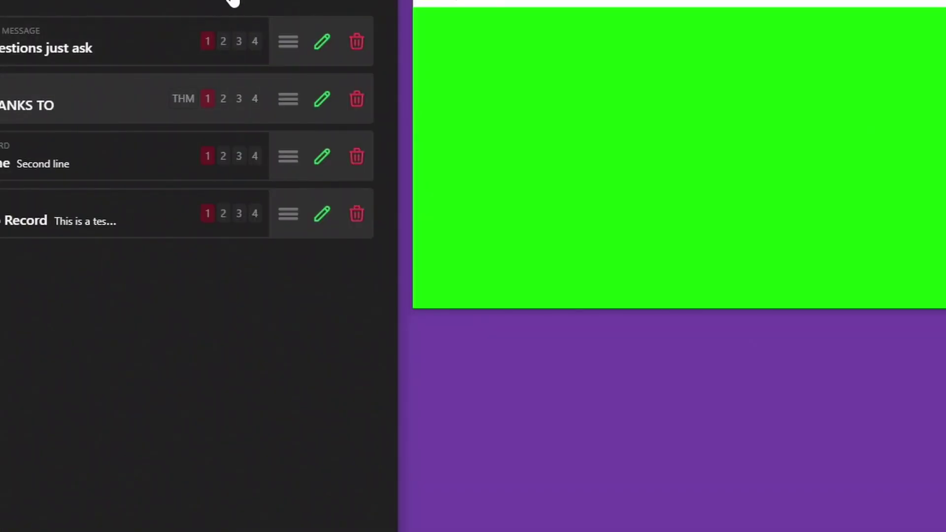
Add a simple Lower third shown on the output and open its position settings.
click(232, 1)
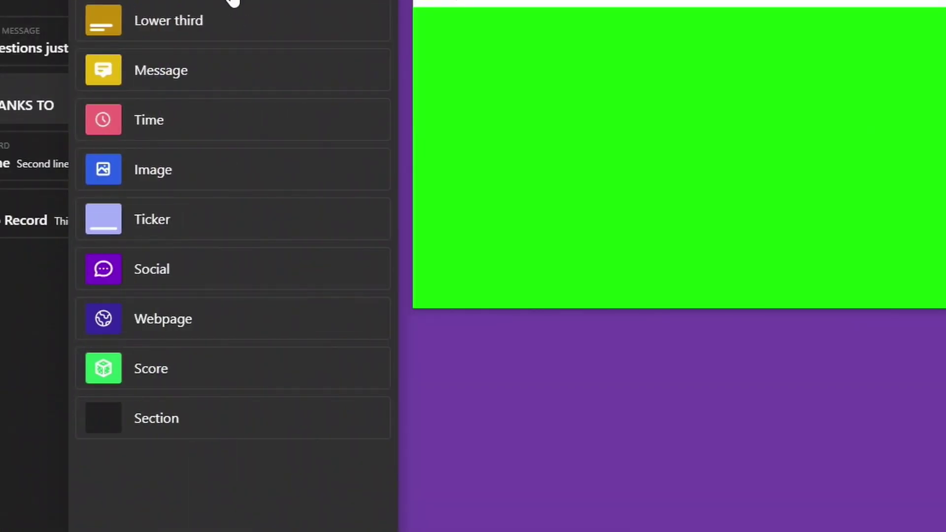
click(211, 23)
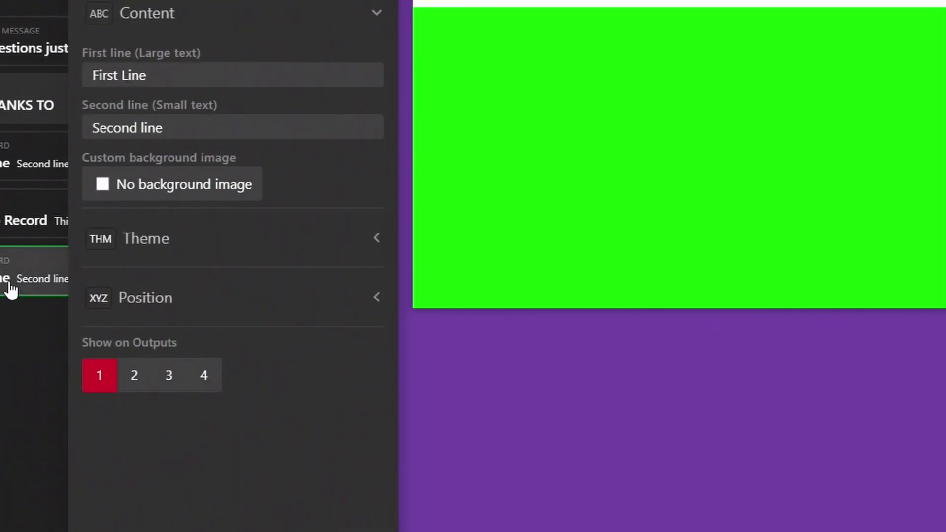
click(10, 289)
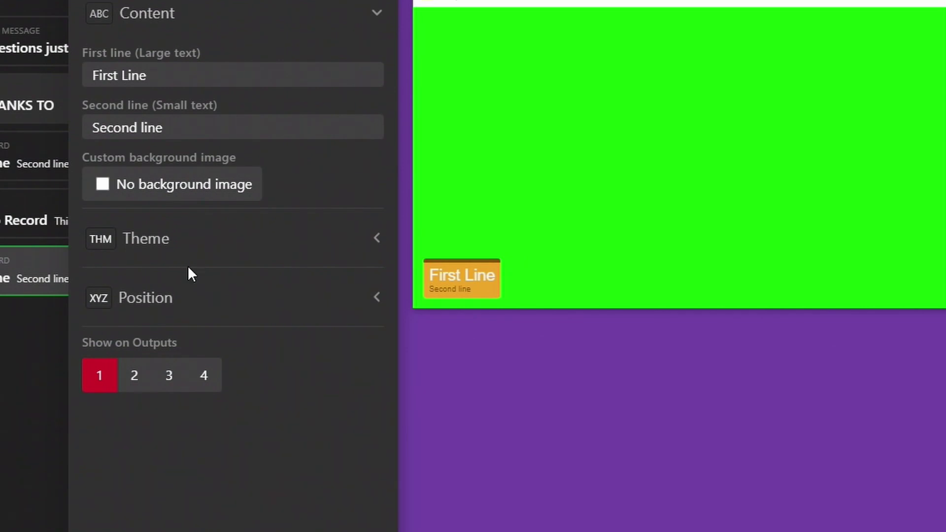
click(174, 299)
scroll(112, 372, down, 1)
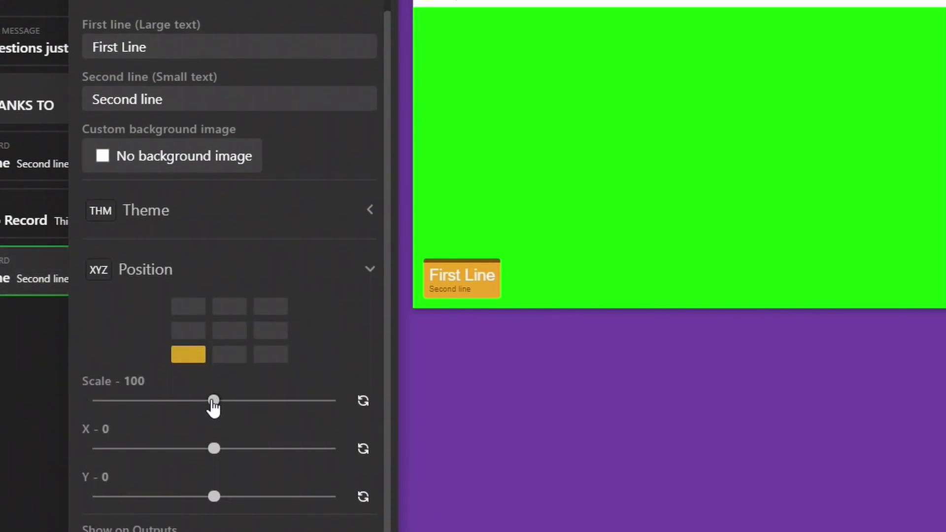
Try the lower third's scale at 113, reset it, and fine-tune it to 90 and back up to 94.
mouse_move(213, 400)
mouse_down()
mouse_move(203, 401)
mouse_move(230, 400)
mouse_up()
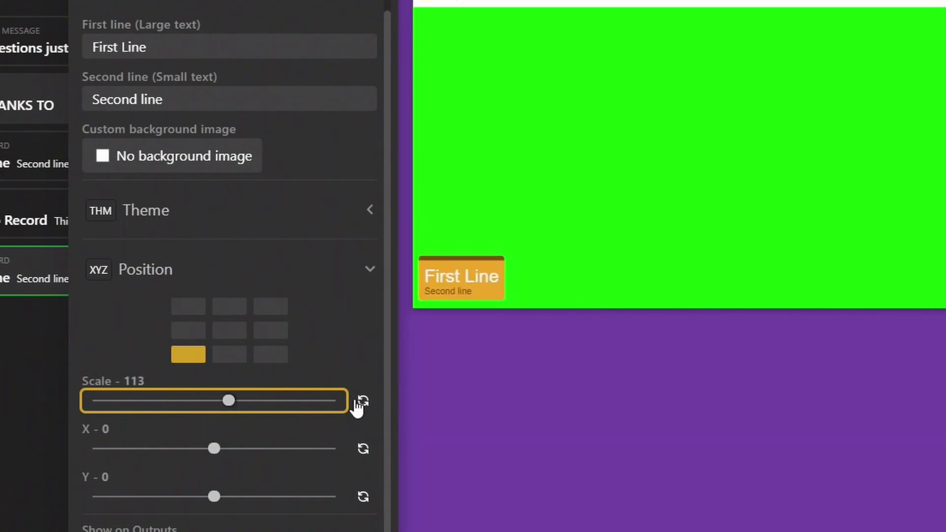
click(364, 401)
click(134, 381)
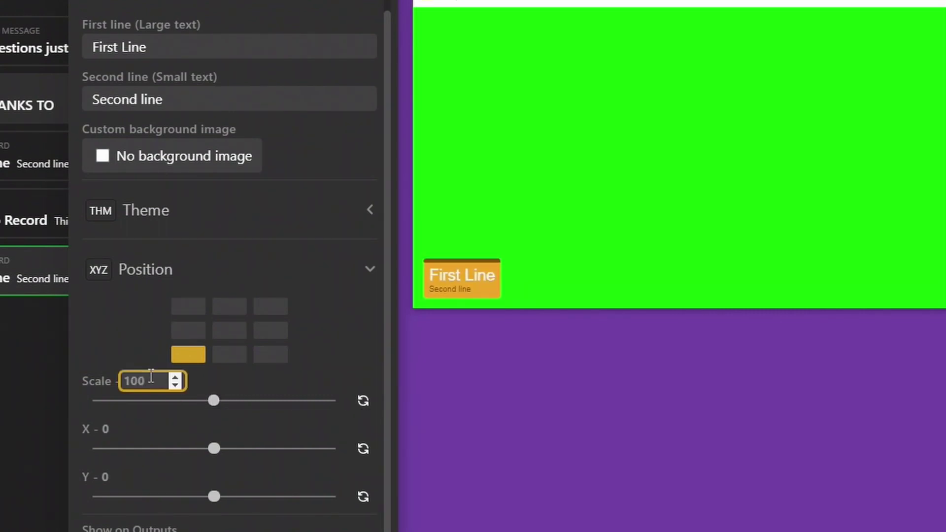
click(175, 385)
click(174, 385)
click(175, 385)
click(174, 386)
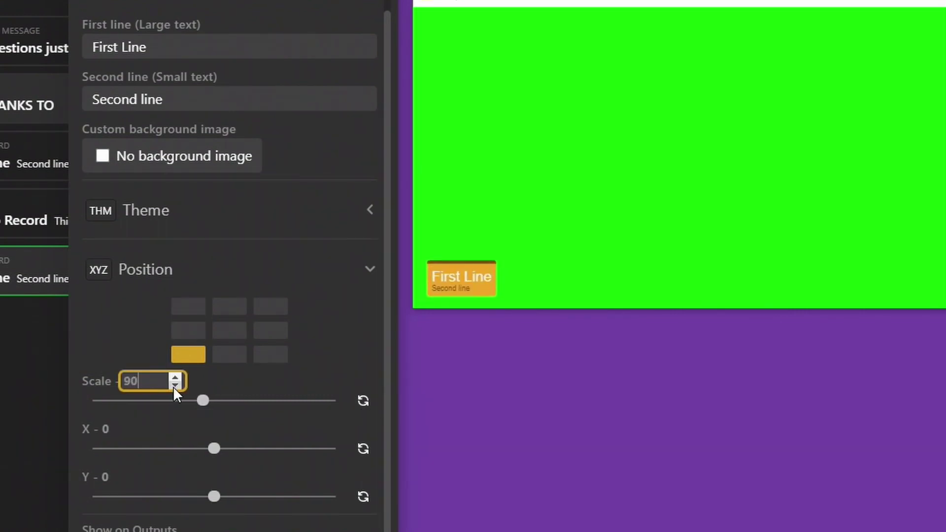
click(175, 377)
click(175, 378)
click(175, 377)
click(175, 377)
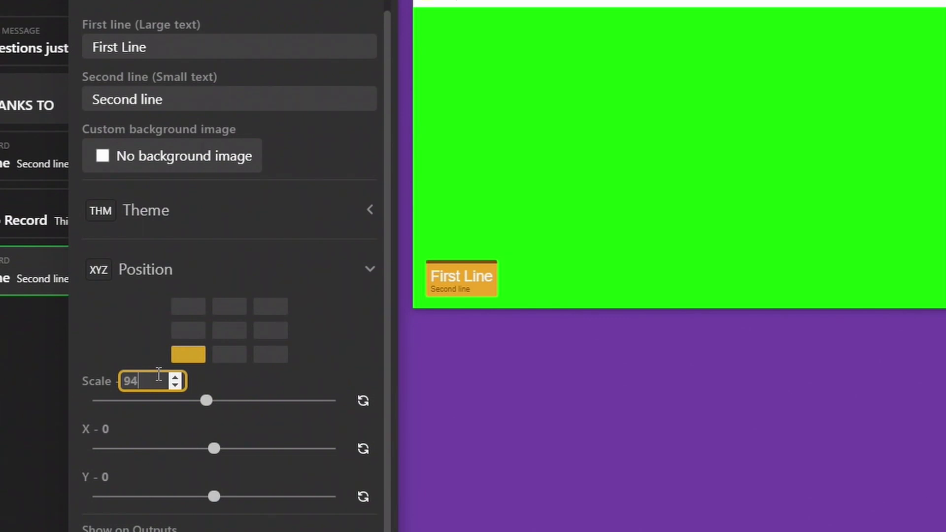
Set the lower third's scale to about 114, its X position to about 28 and its Y position to about -29.
drag(207, 401, 229, 401)
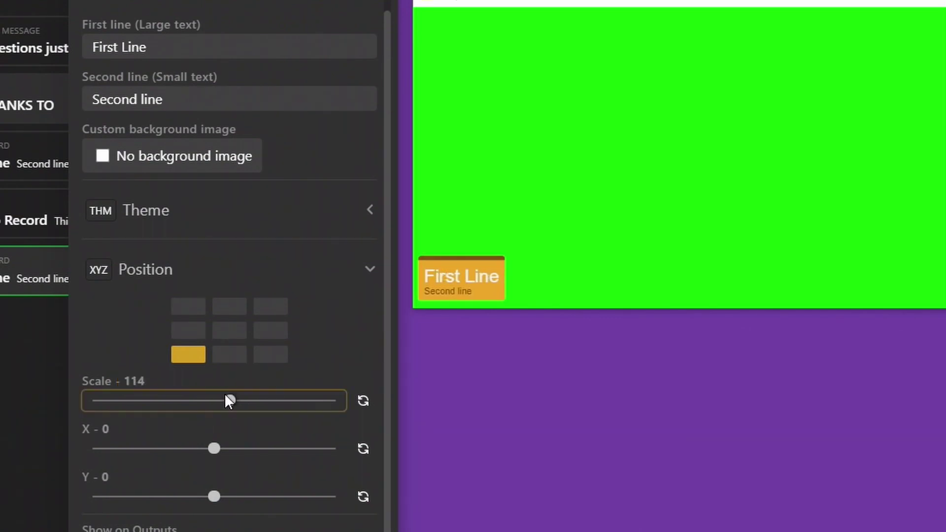
drag(214, 448, 246, 449)
drag(214, 496, 179, 495)
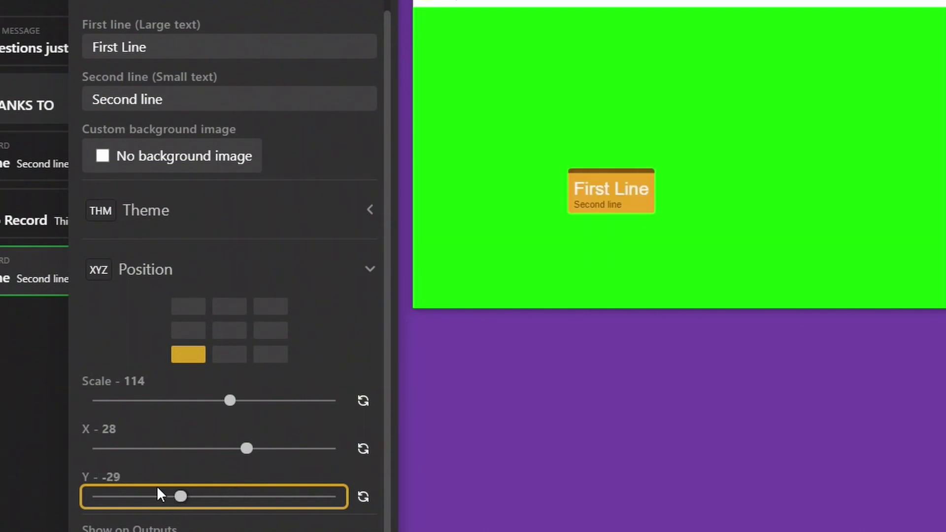
Step the lower third's Y position up to -12.
click(111, 477)
key(Up)
key(Up)
key(Up)
key(Up)
key(Up)
key(Up)
key(Up)
key(Up)
key(Up)
key(Up)
key(Up)
key(Up)
key(Up)
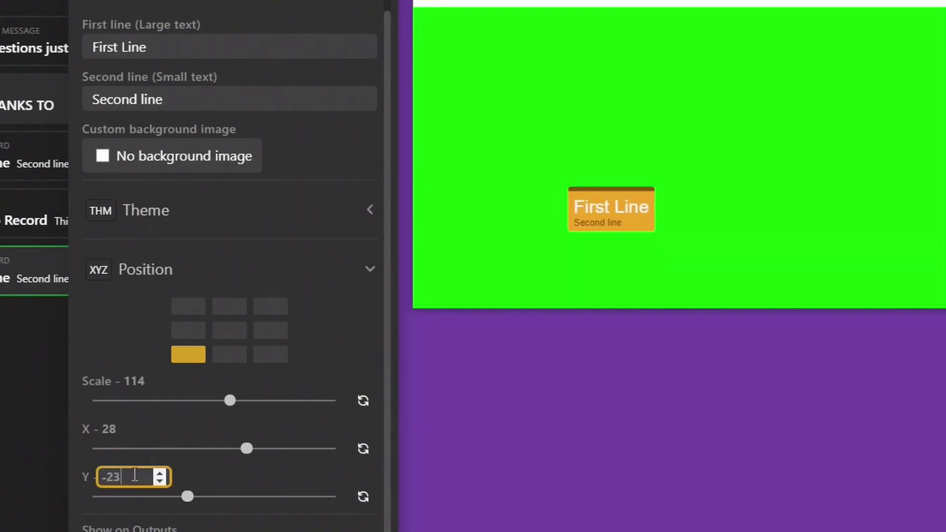
key(Up)
key(Up)
key(Up)
key(Up)
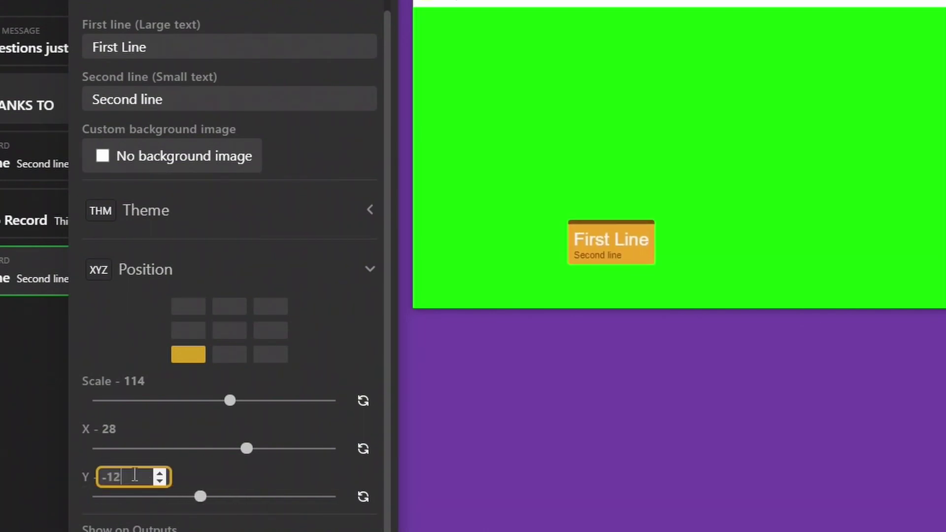
Step the lower third's Y position down to -27.
key(Down)
key(Down)
key(Down)
key(Down)
key(Down)
key(Down)
key(Down)
key(Down)
key(Down)
key(Down)
key(Down)
key(Down)
key(Down)
key(Down)
key(Down)
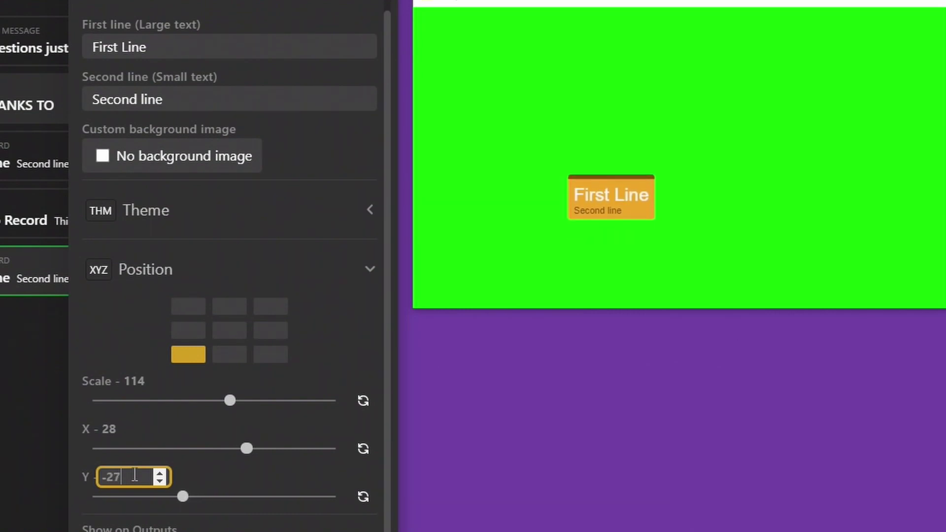
Bring the lower third's Y position to -24 and try the decimal values -24.5, -24.4 and -24.3.
key(Up)
key(Up)
key(Up)
key(Up)
key(Up)
key(Down)
key(Down)
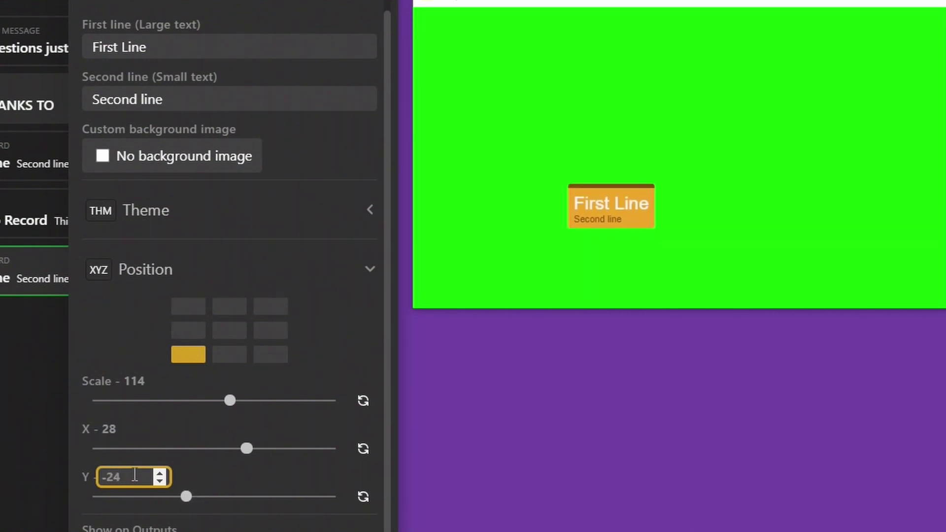
text(.5)
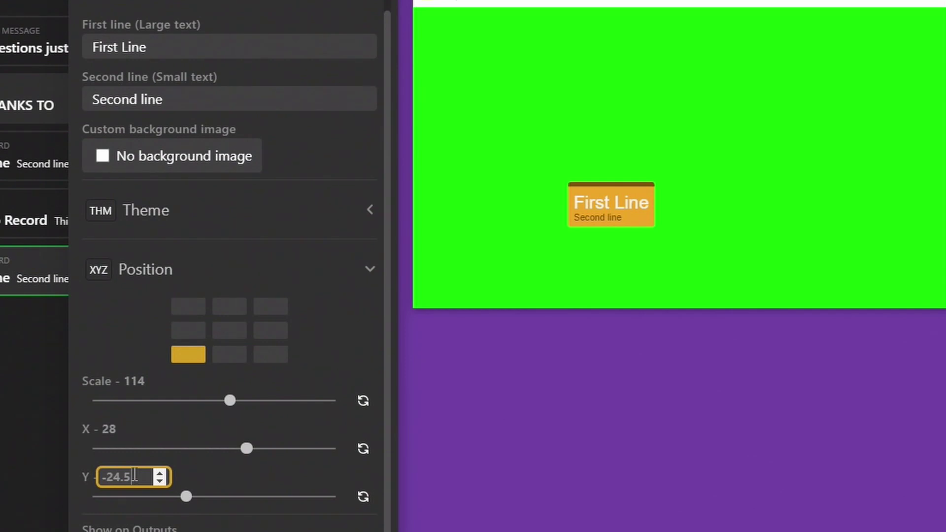
text(4)
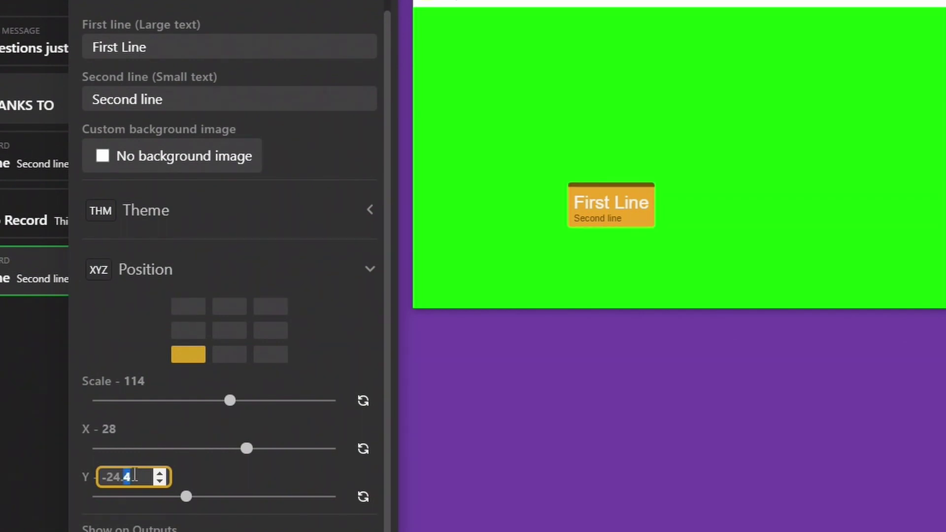
text(3)
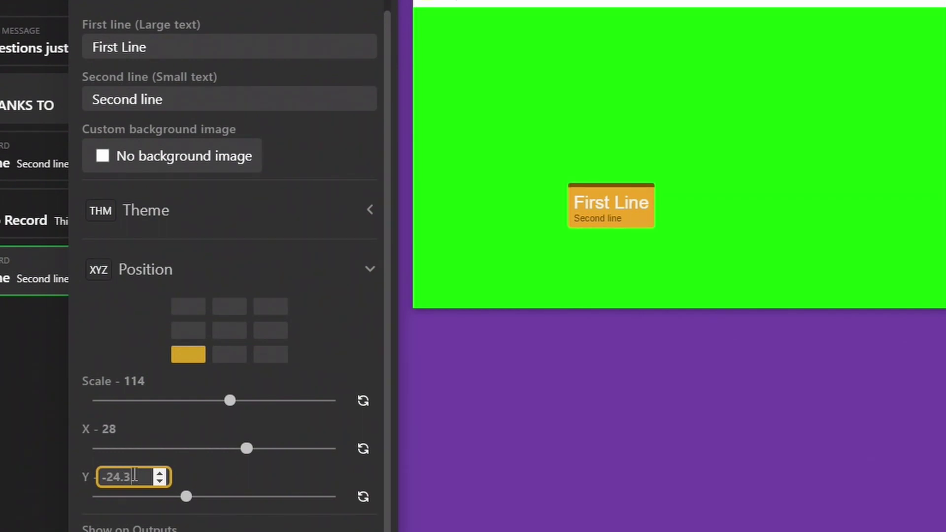
Step the lower third's Y position down to -28, up to -22, and settle it at -24.
double_click(161, 473)
click(161, 473)
click(160, 478)
click(161, 478)
click(160, 478)
click(159, 478)
click(158, 479)
click(158, 478)
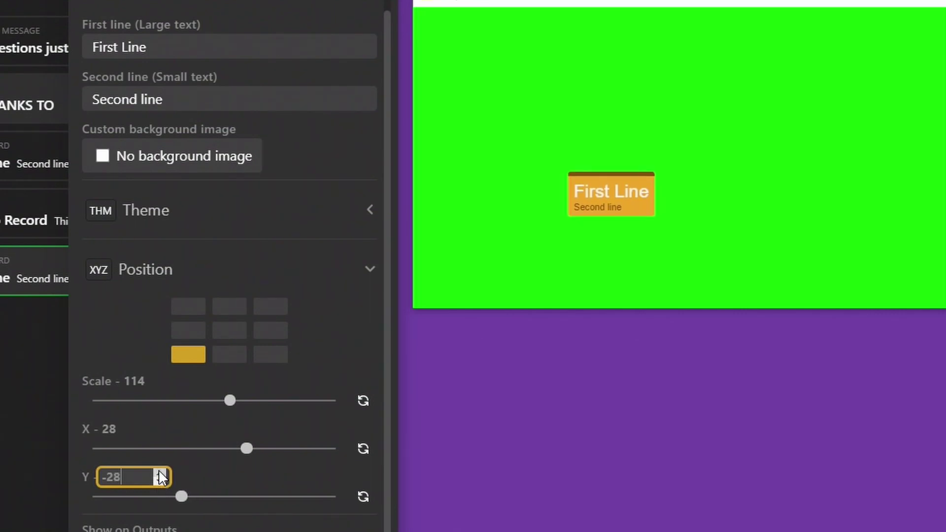
click(159, 473)
click(159, 473)
click(158, 473)
click(159, 473)
click(158, 473)
click(158, 473)
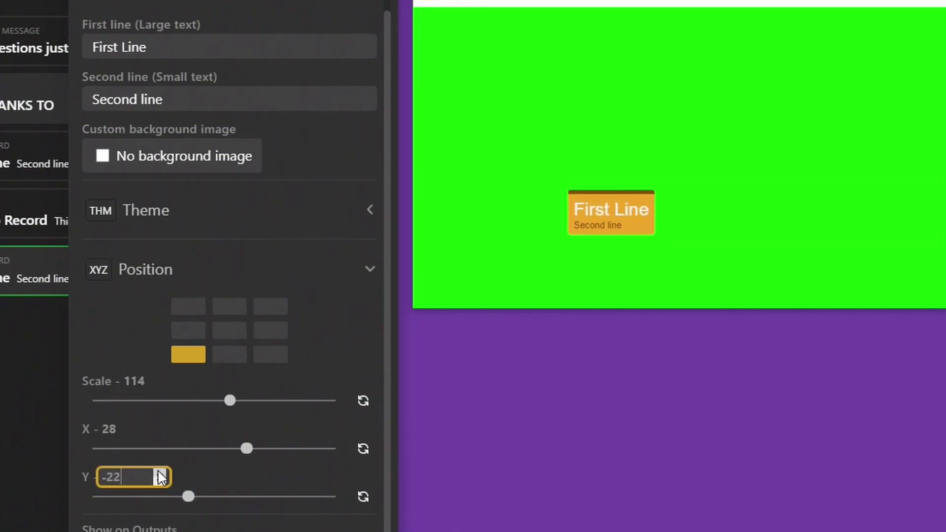
click(158, 481)
click(158, 481)
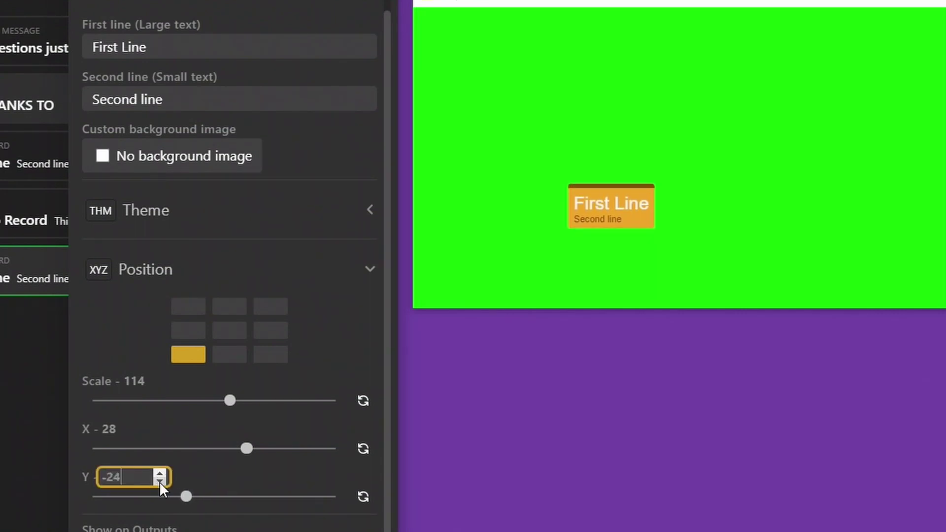
click(119, 430)
click(147, 381)
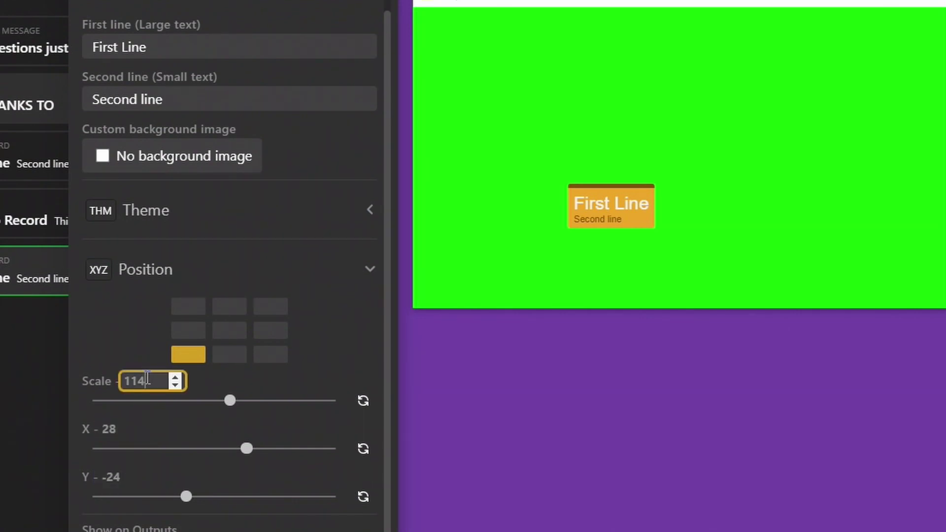
double_click(150, 381)
click(161, 381)
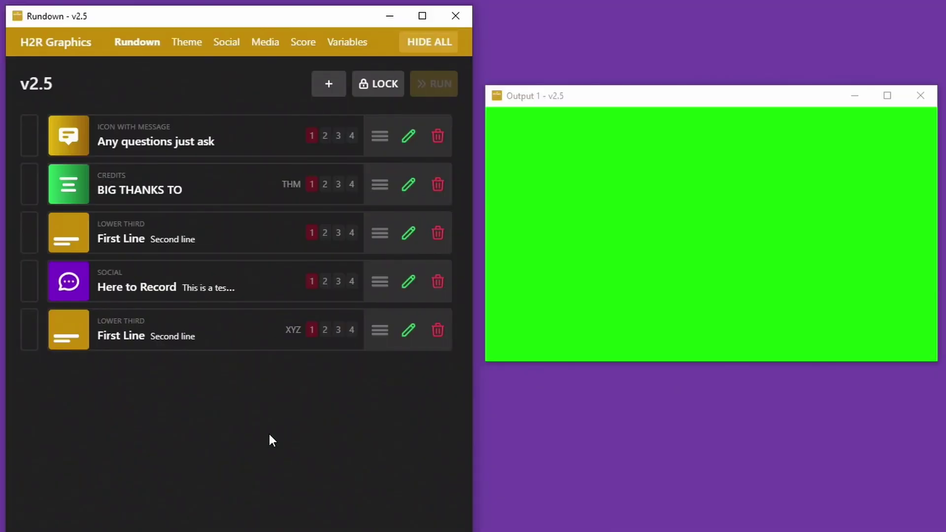
Add the image Frame 23 (7) from the Downloads folder to the project's media.
click(266, 43)
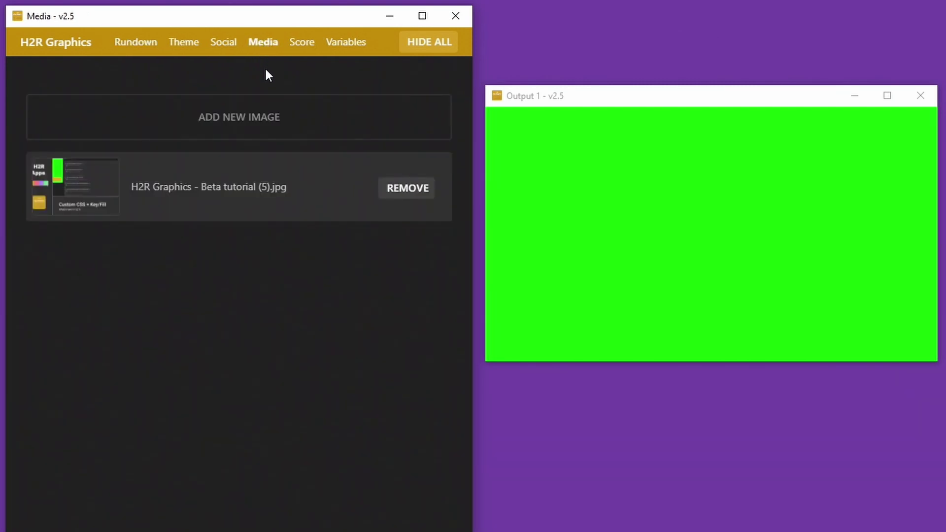
click(227, 129)
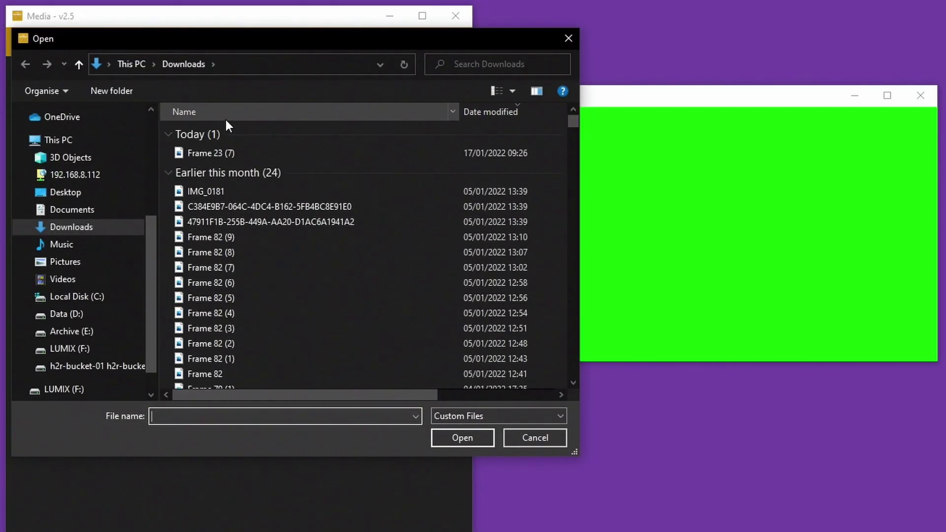
click(204, 153)
click(455, 437)
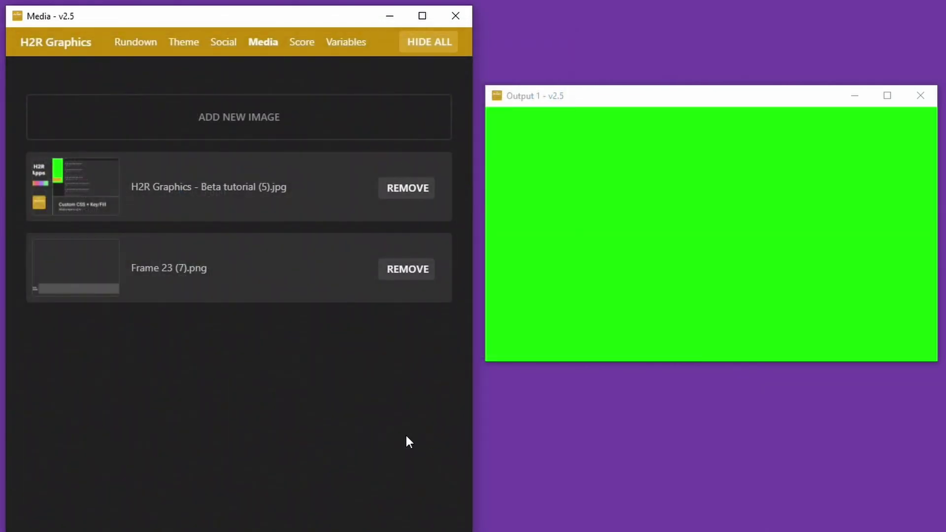
Add an Image graphic to the rundown using Frame 23 (7).png and show it on the output.
click(148, 42)
click(327, 87)
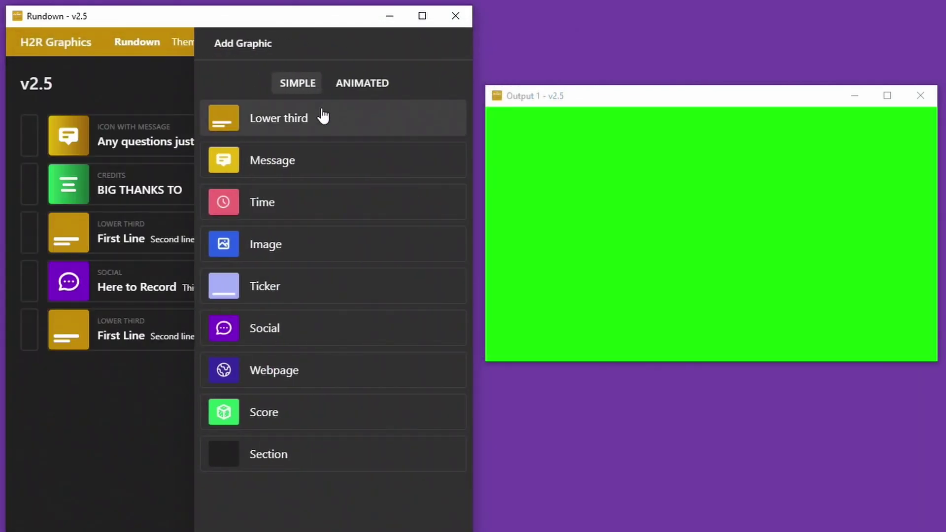
click(288, 243)
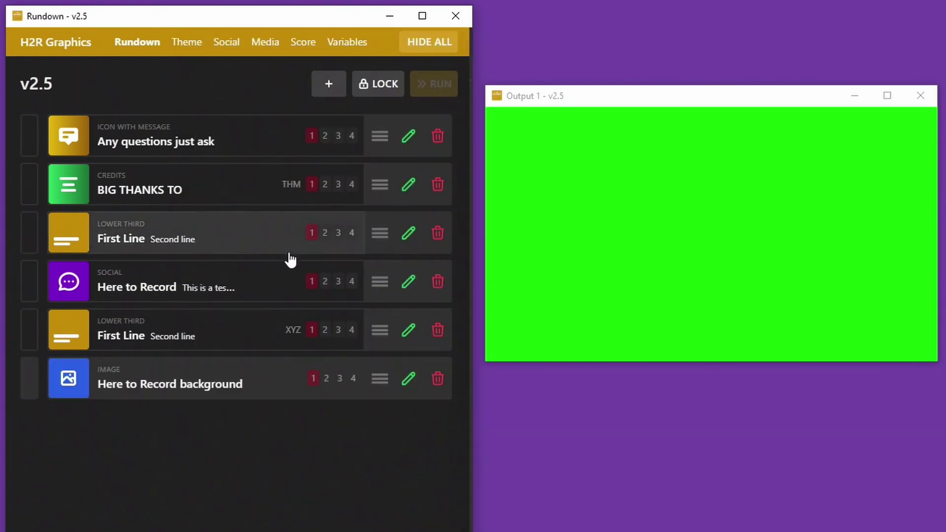
click(302, 251)
click(276, 299)
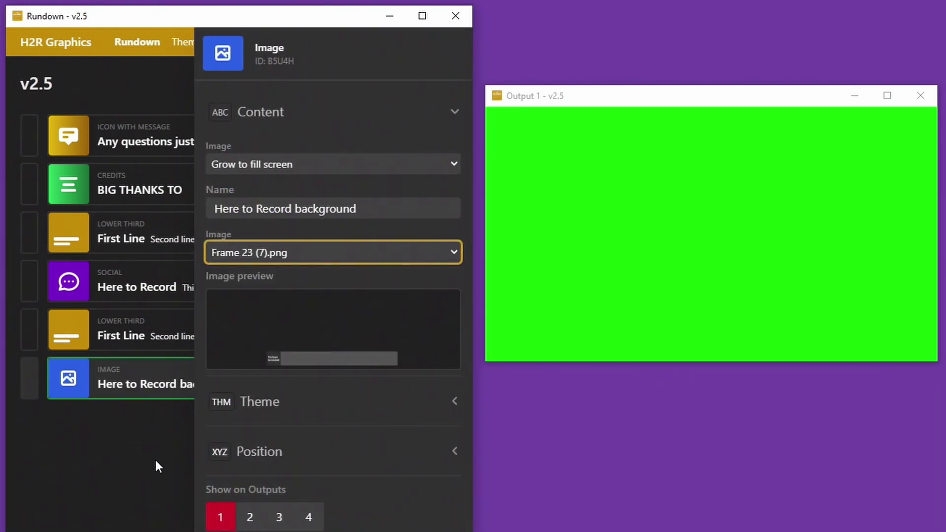
click(153, 393)
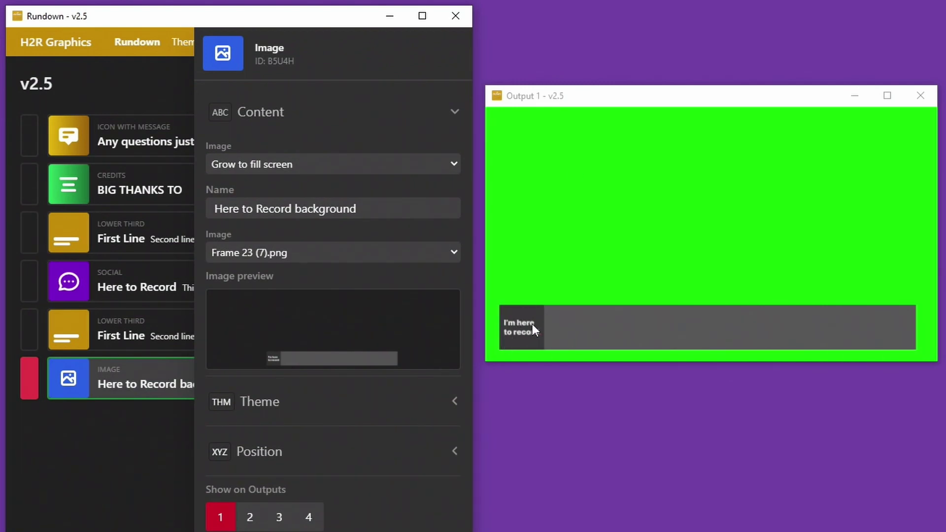
Delete the Here to Record background image graphic from the rundown.
click(584, 321)
click(133, 473)
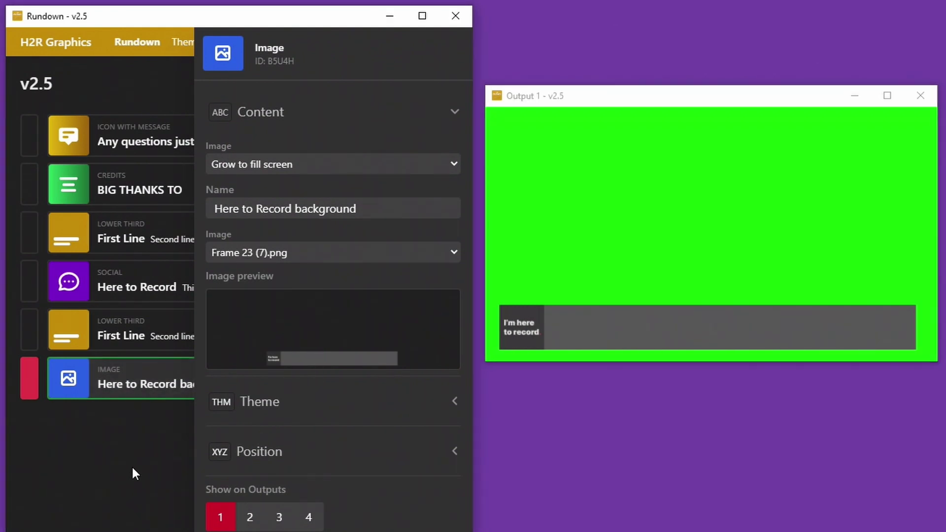
click(437, 381)
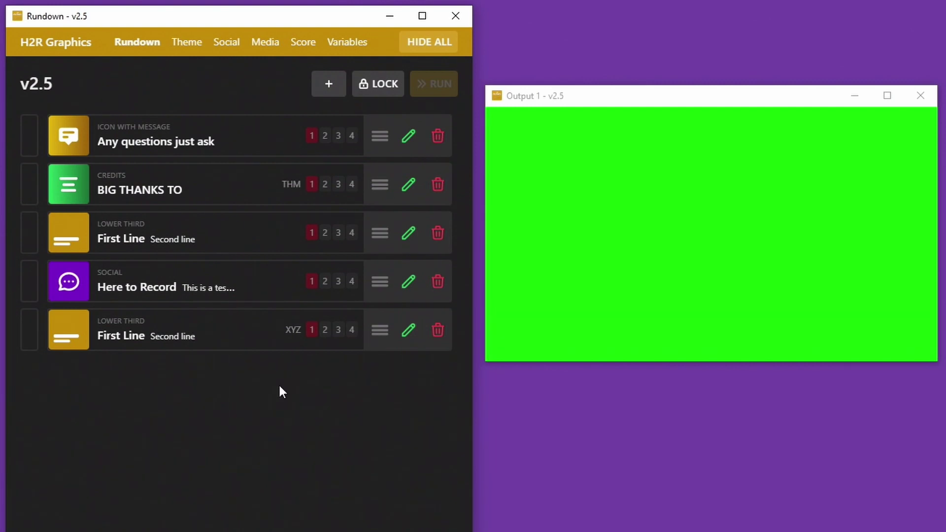
Add a simple Lower third graphic to the rundown, keeping its default first and second line text.
click(323, 93)
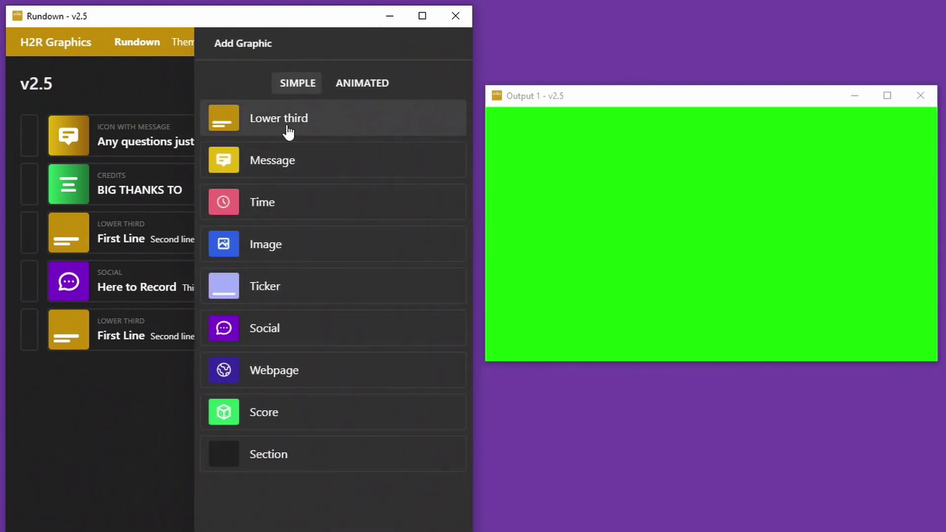
click(287, 132)
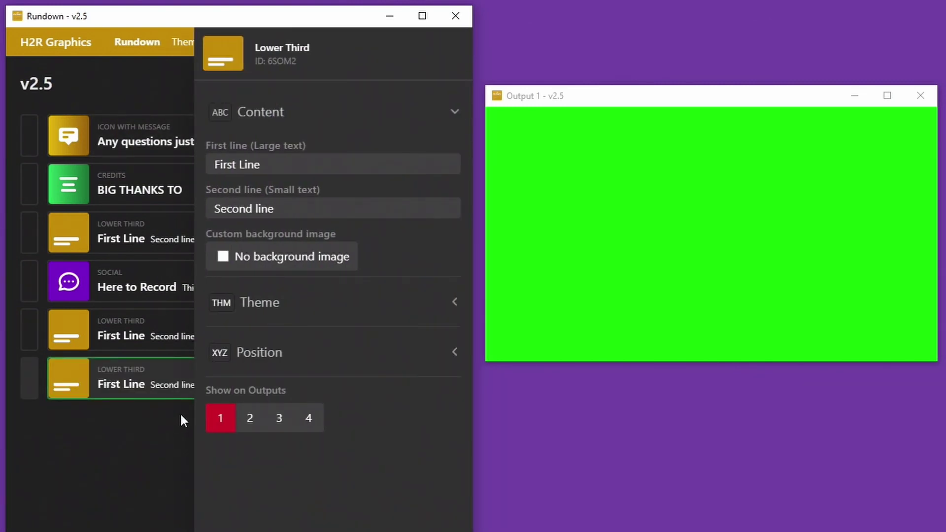
click(289, 164)
click(284, 211)
click(291, 167)
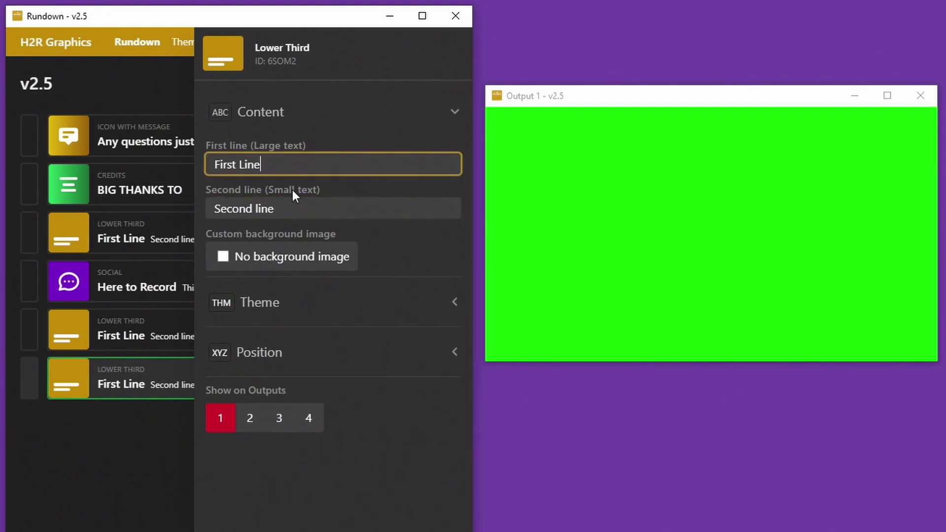
click(286, 211)
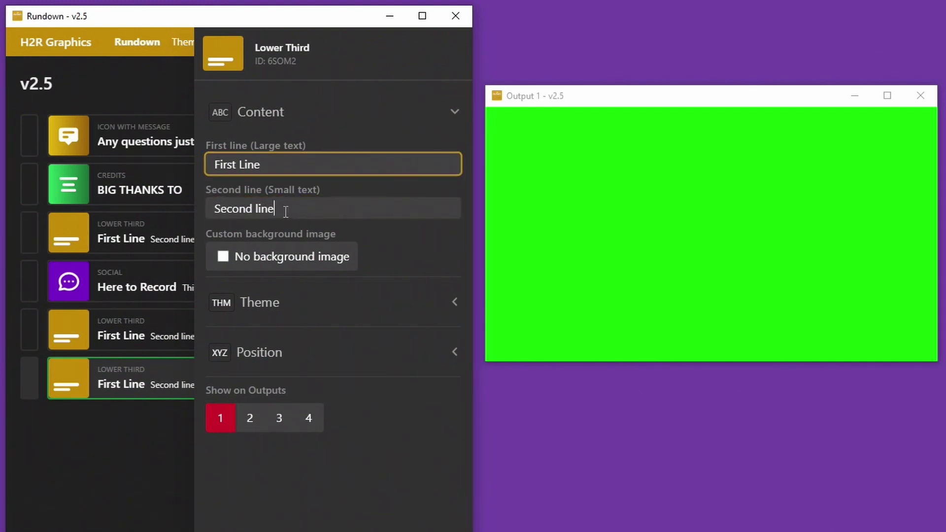
Enable a custom background image for the new lower third and choose Frame 23 (7).png.
click(274, 264)
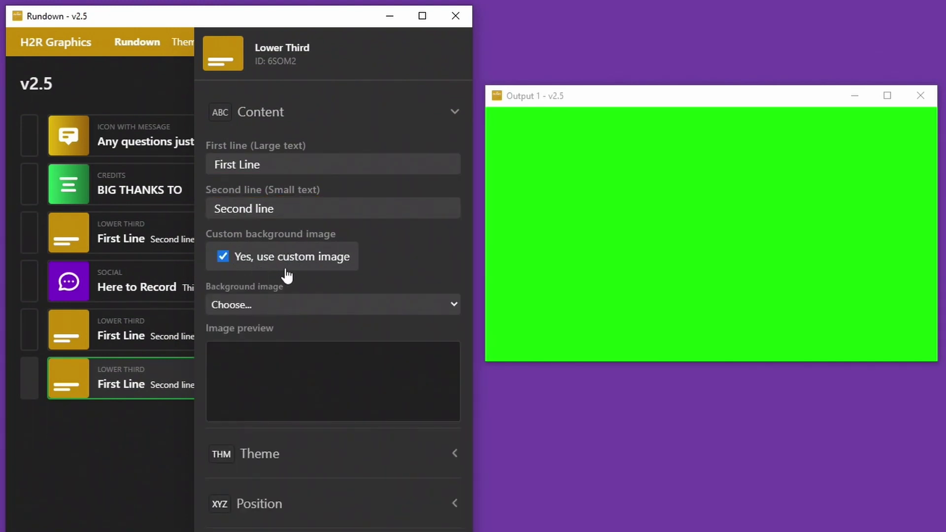
click(276, 307)
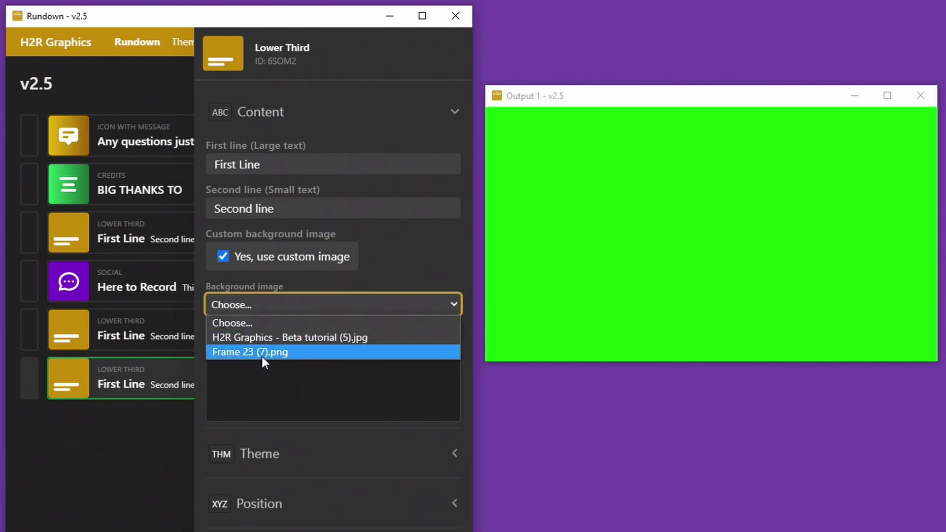
click(247, 353)
click(148, 410)
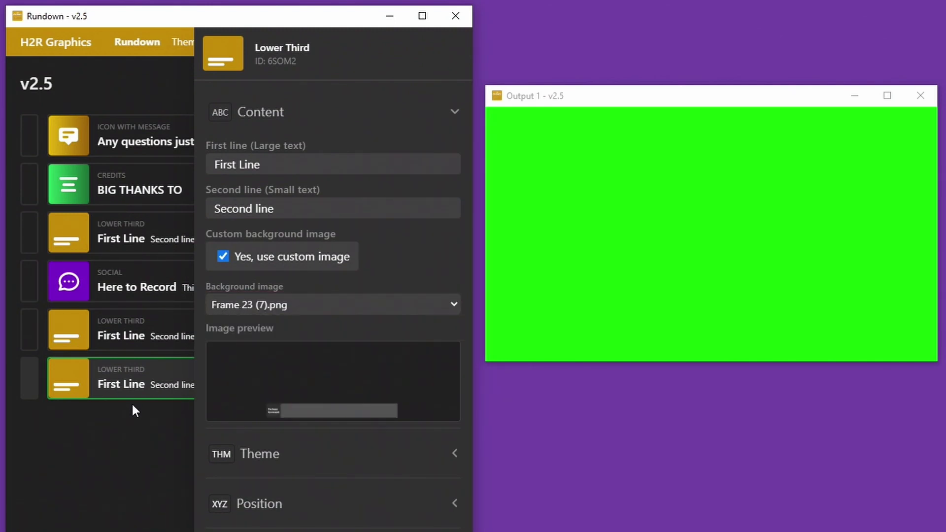
Check the new lower third's position settings and show the graphic on the output.
click(288, 508)
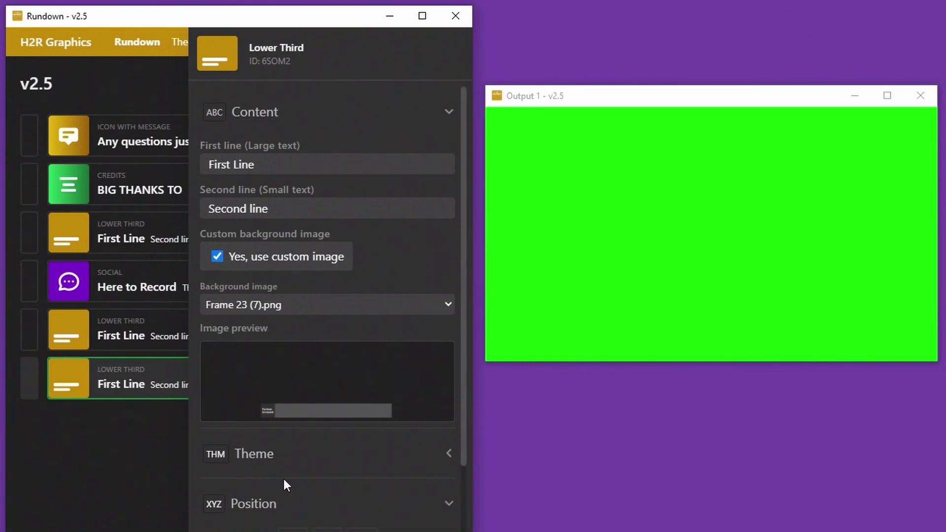
scroll(283, 477, down, 3)
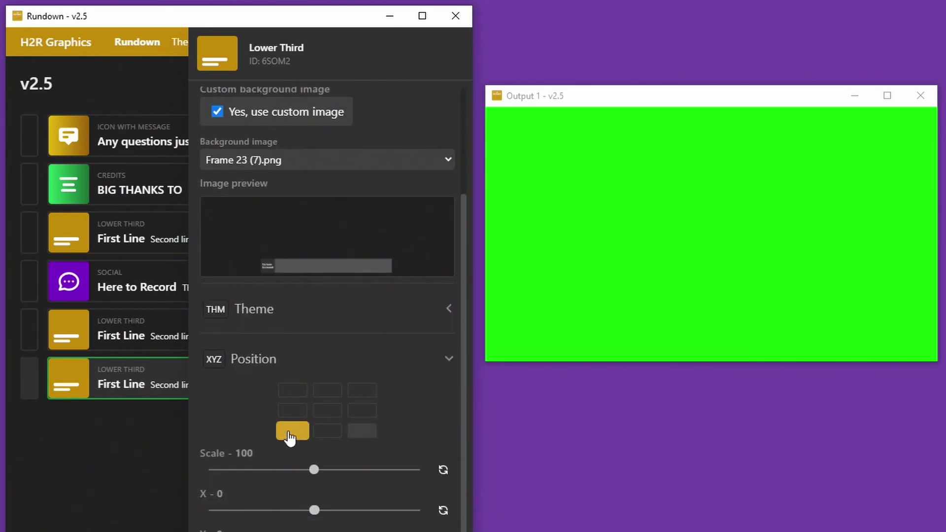
click(285, 363)
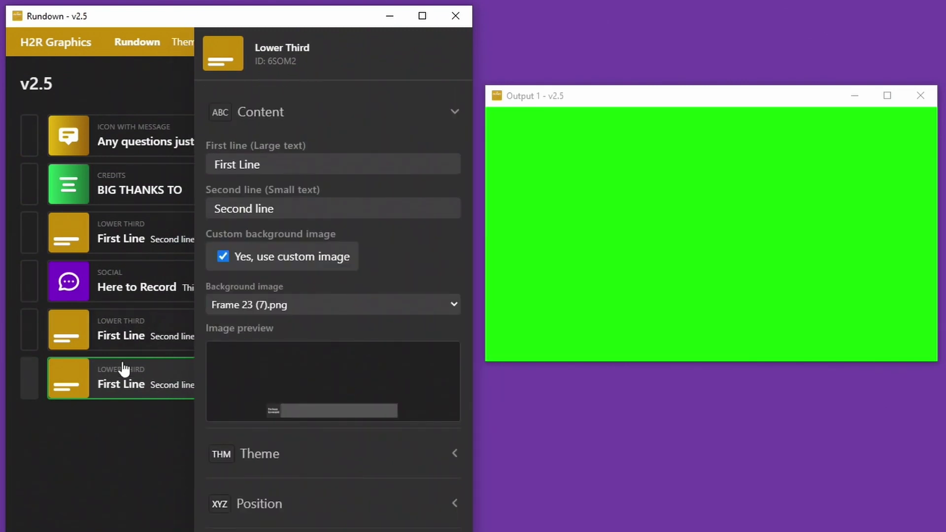
click(144, 383)
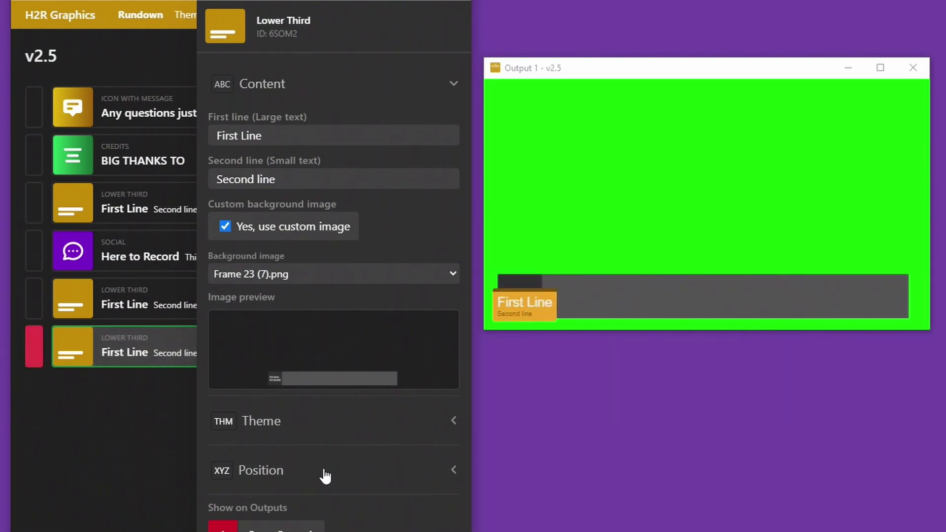
Override the lower third's theme with Credits.
click(297, 432)
click(278, 437)
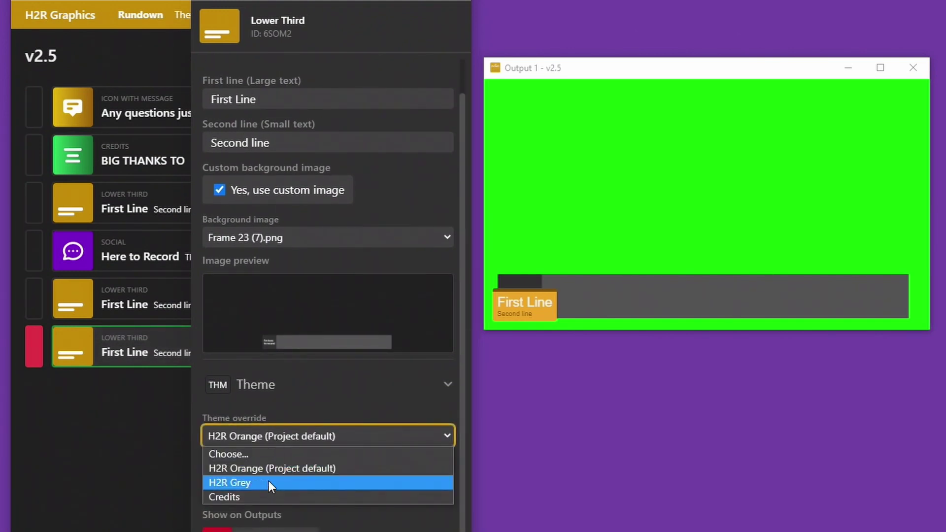
click(262, 497)
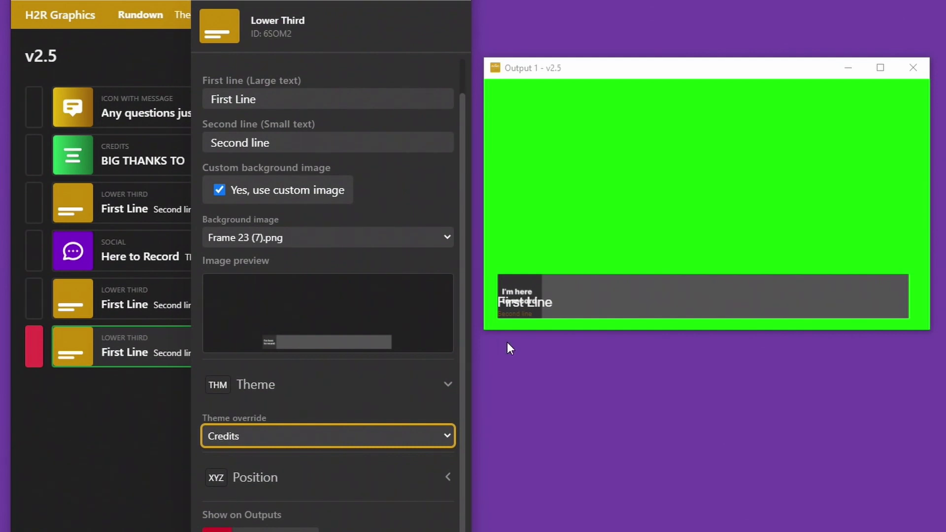
click(305, 389)
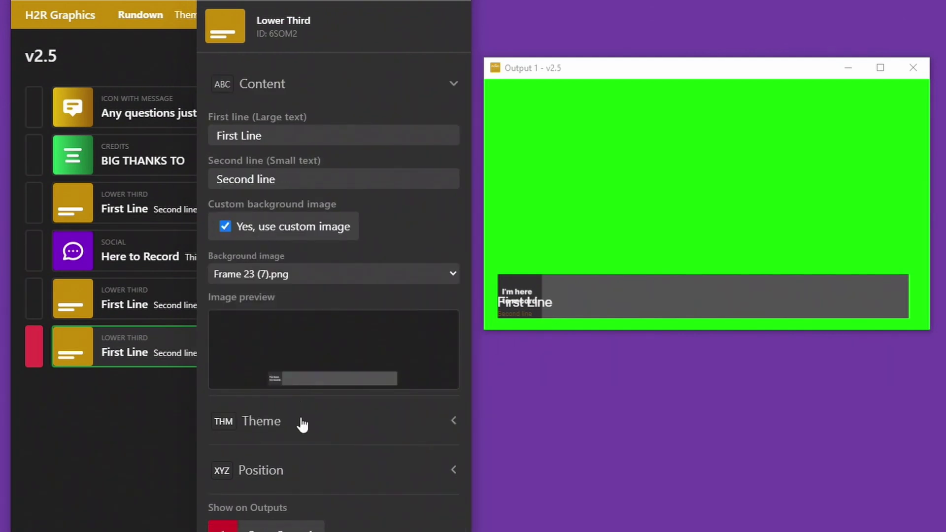
Move the lower third's text to X 12 and Y -4, clear of the background image's logo.
click(275, 481)
scroll(257, 483, down, 3)
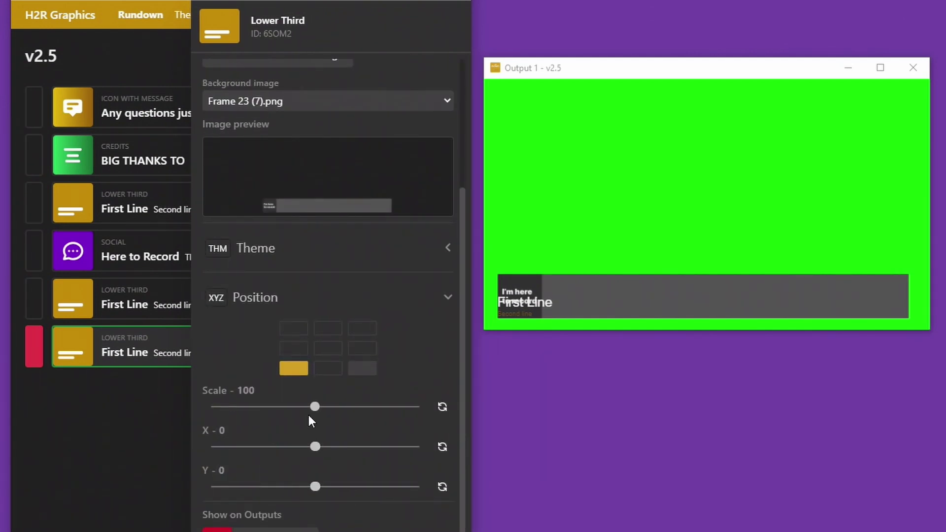
click(316, 447)
drag(315, 450, 330, 451)
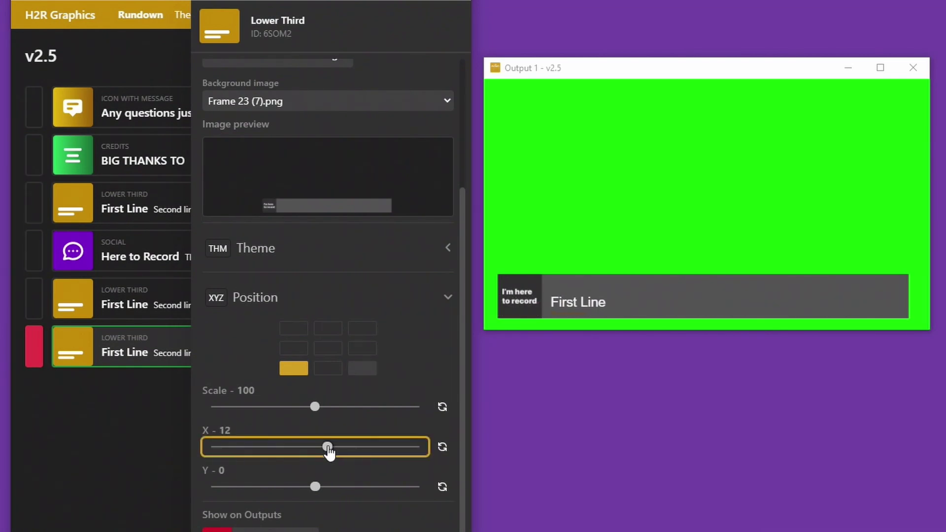
click(315, 487)
drag(316, 487, 311, 488)
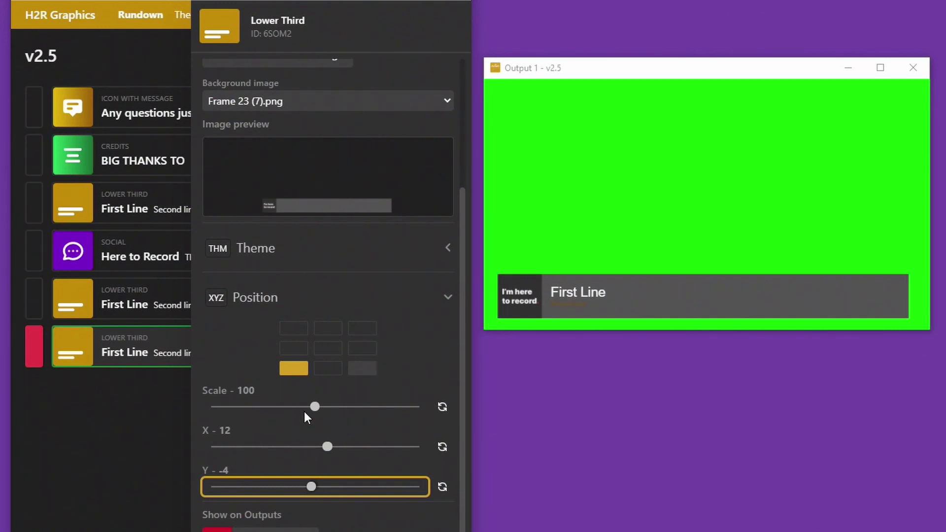
Scale the lower third's text to 132 and shift it to X 15 and Y -1.
drag(315, 409, 347, 412)
drag(327, 448, 330, 449)
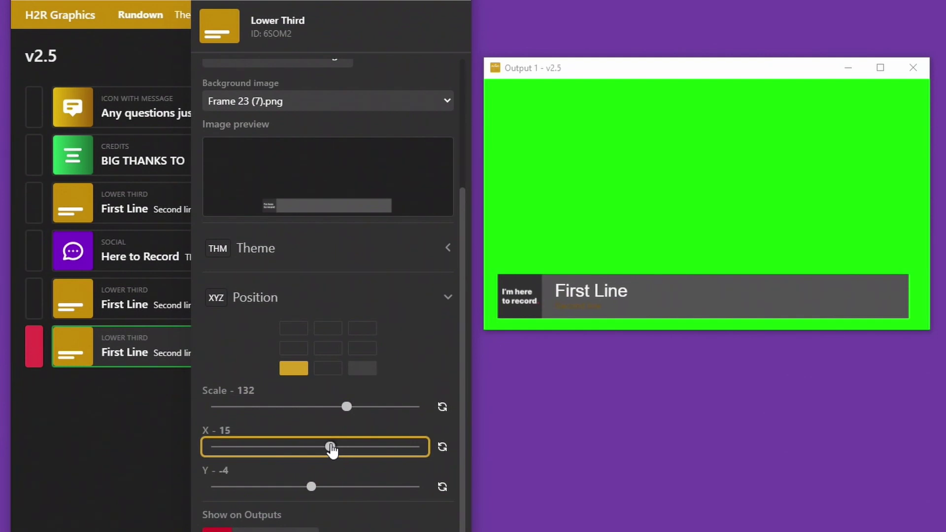
drag(311, 487, 314, 487)
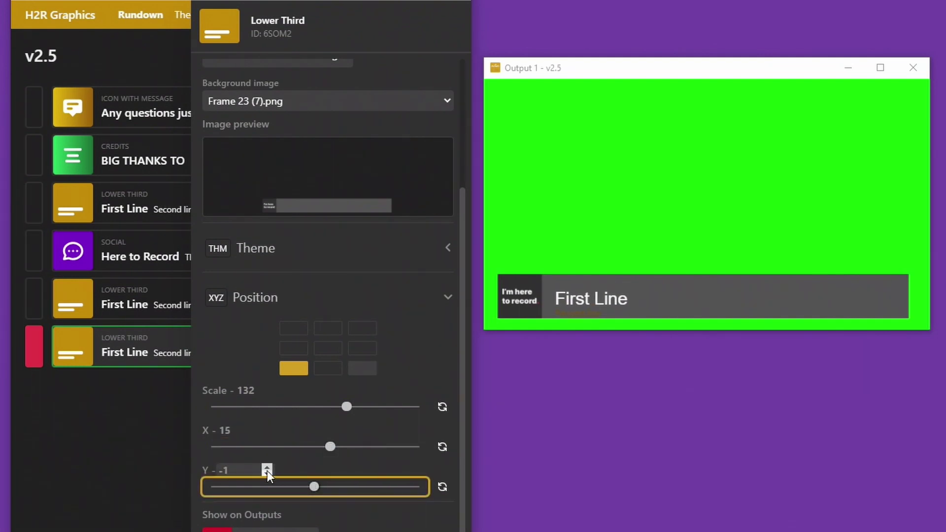
Step the lower third's Y position down to -4 and close its settings.
click(253, 471)
key(Down)
key(Down)
key(Down)
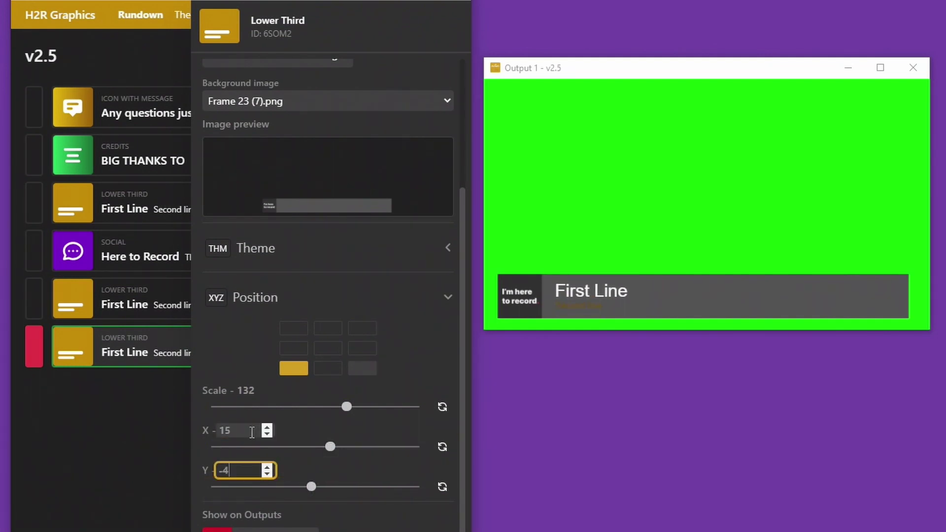
click(103, 491)
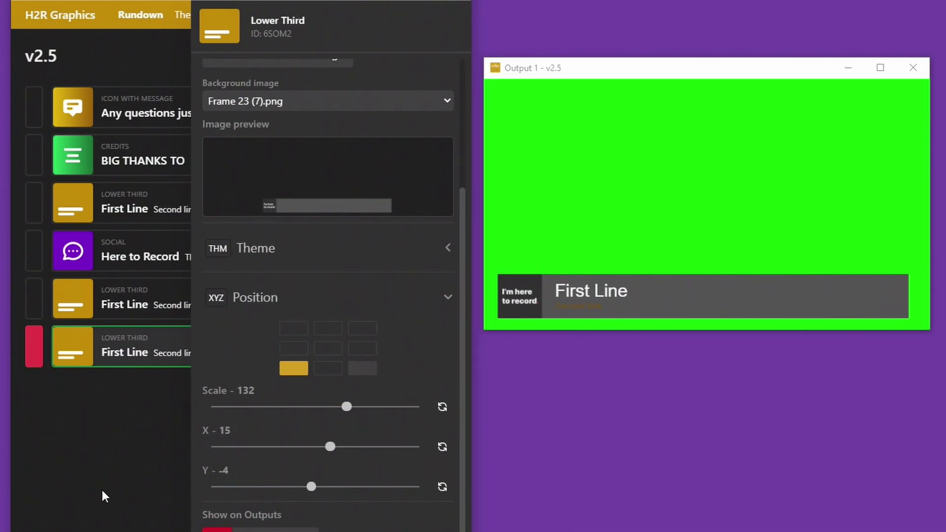
click(242, 472)
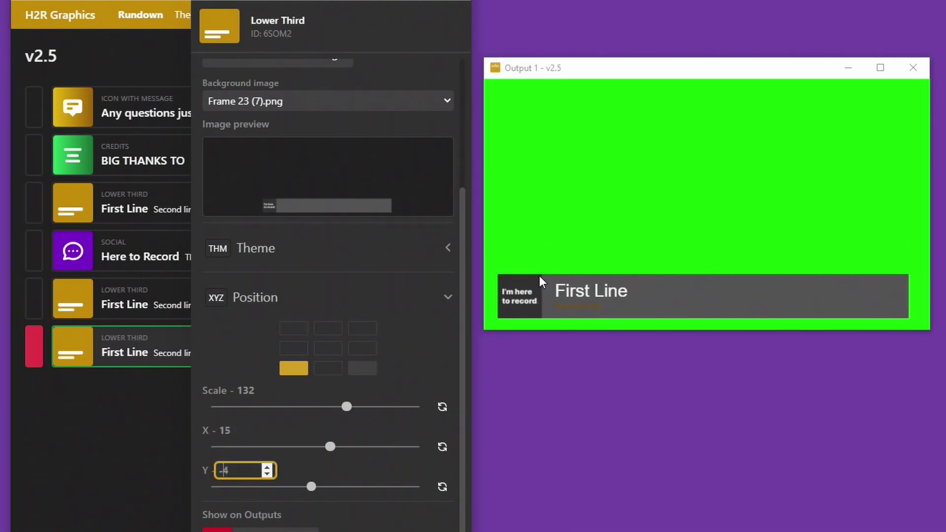
key(Escape)
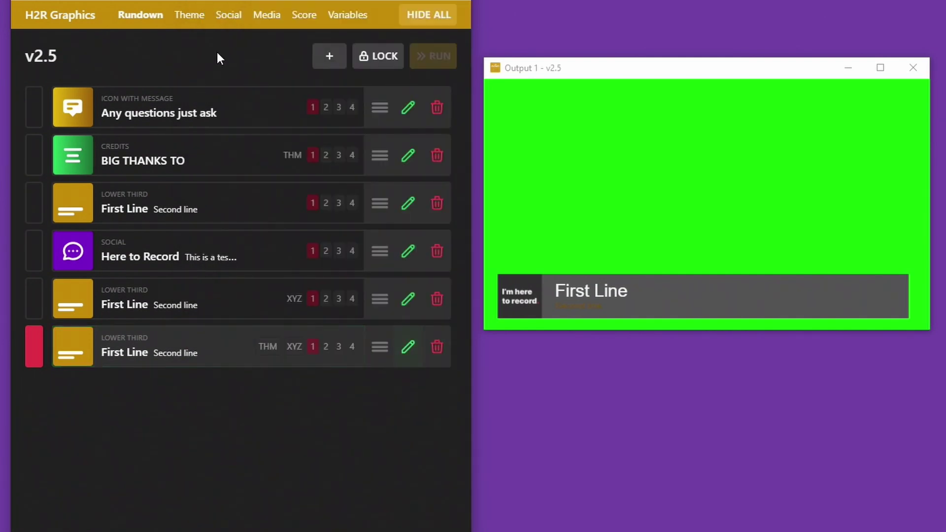
Change the small text colour of the Credits theme to white.
click(192, 15)
click(312, 92)
click(299, 149)
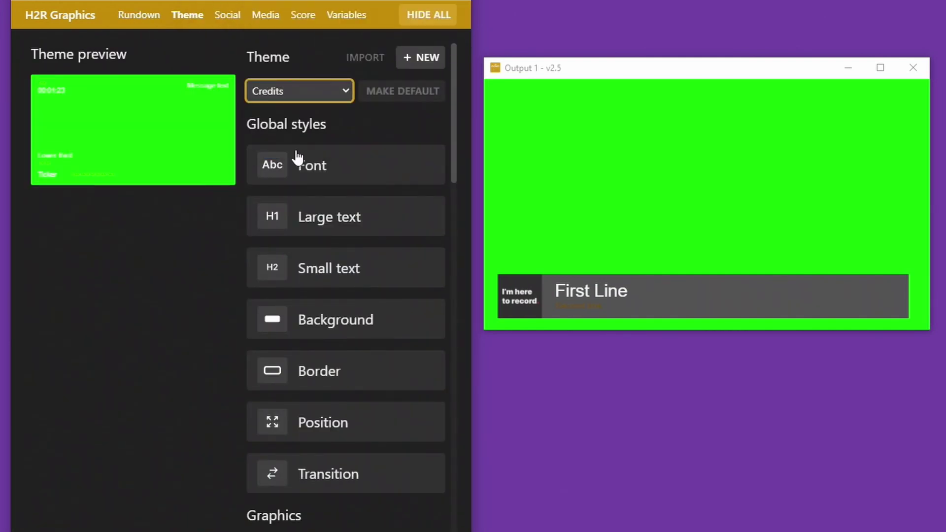
click(313, 268)
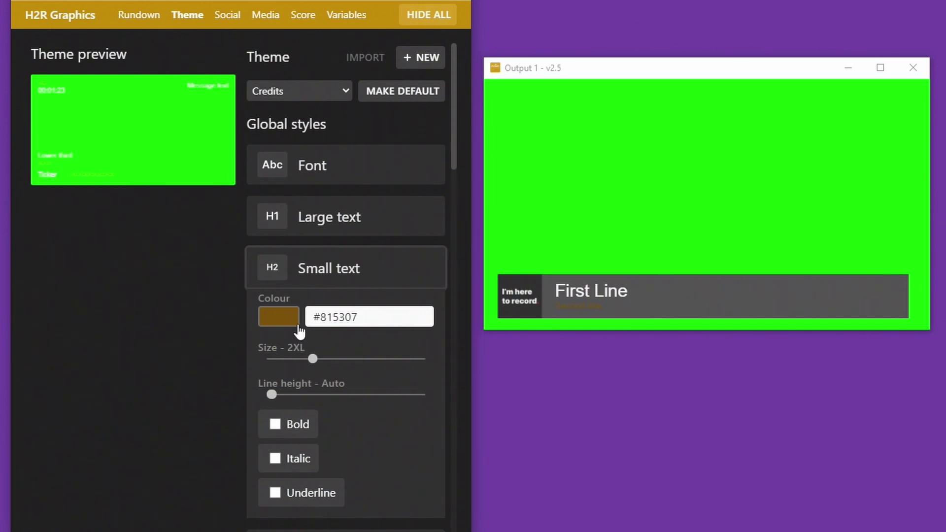
click(298, 326)
drag(314, 353, 257, 366)
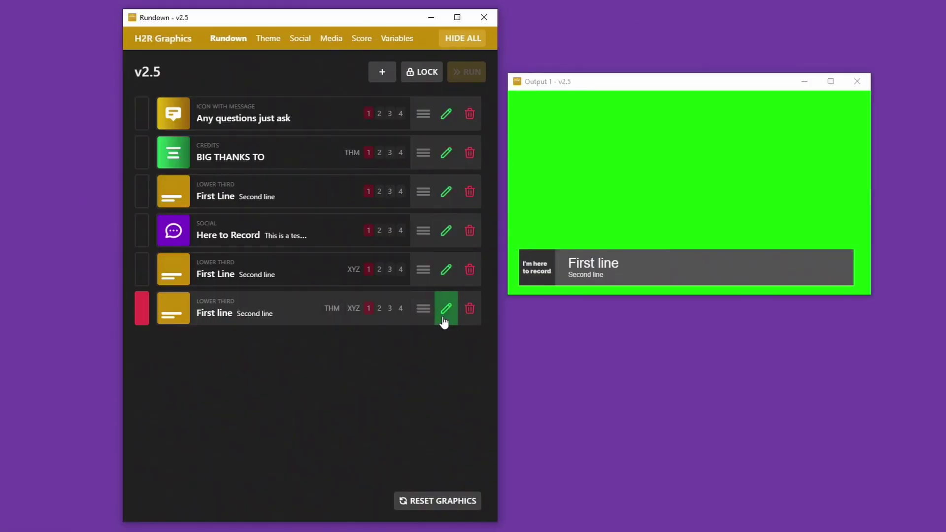
Reopen the position settings of the lower third with the background image and reset its scale to 100.
click(444, 311)
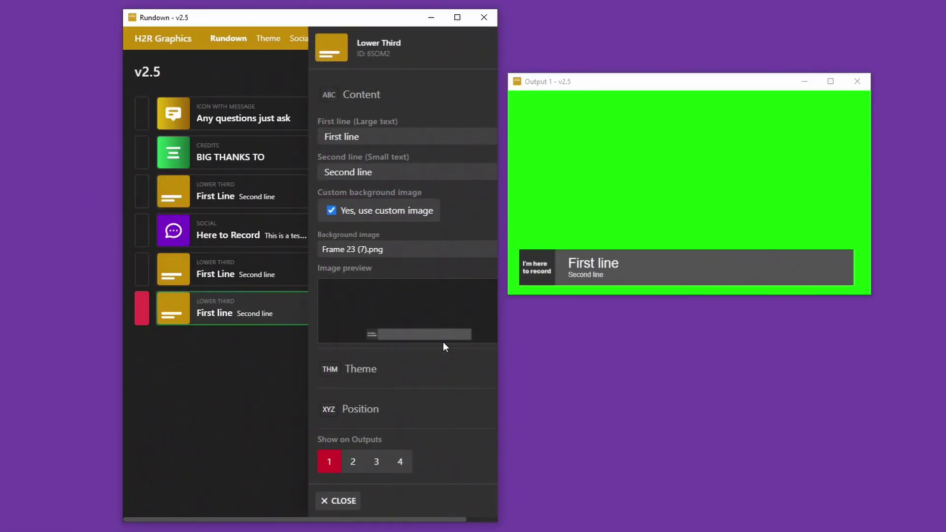
click(385, 410)
scroll(363, 334, down, 3)
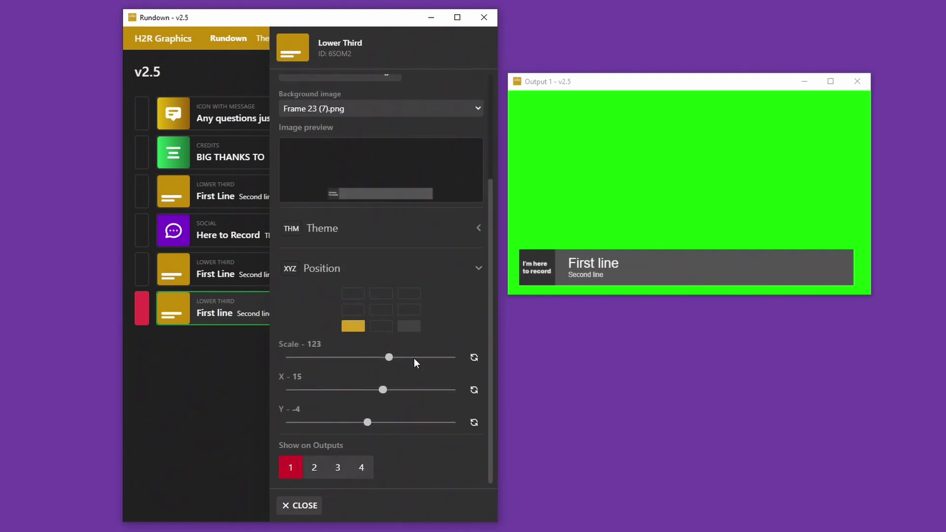
click(475, 360)
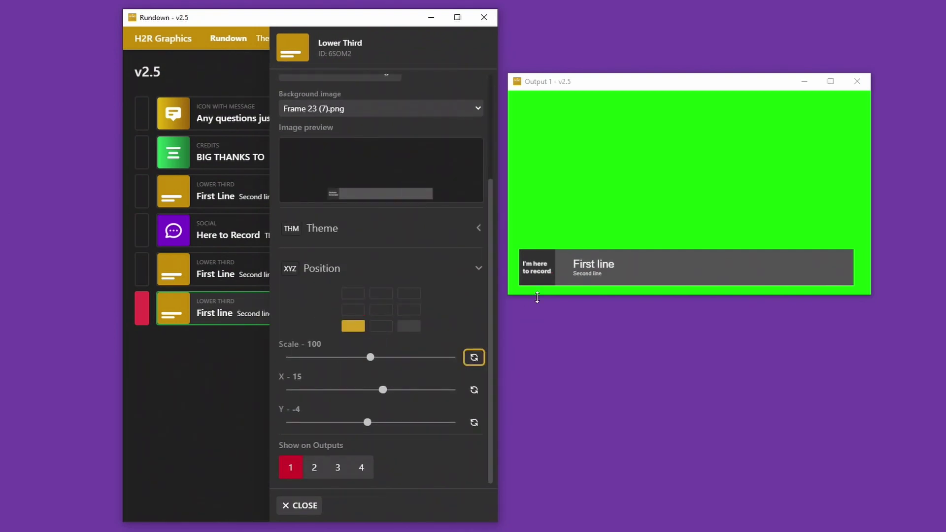
Set the lower third's X position to 13.
scroll(373, 355, up, 5)
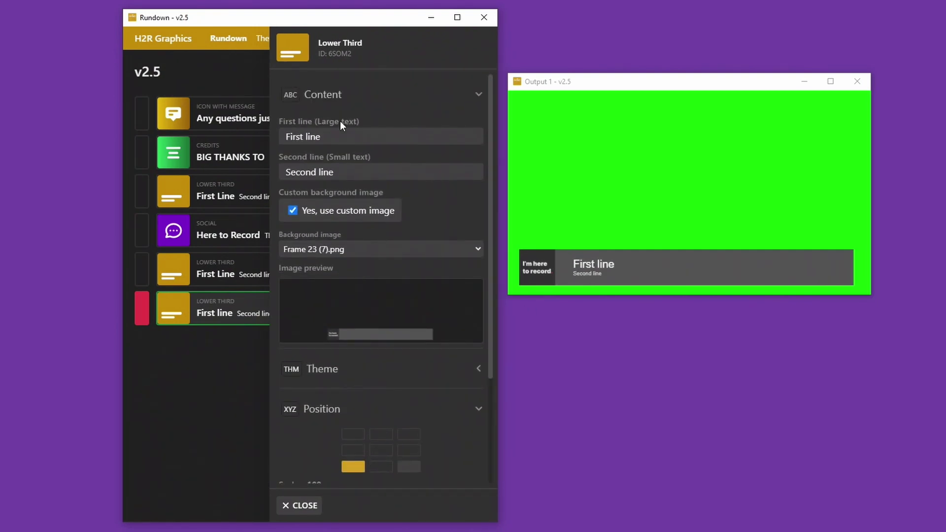
click(396, 134)
scroll(366, 397, down, 3)
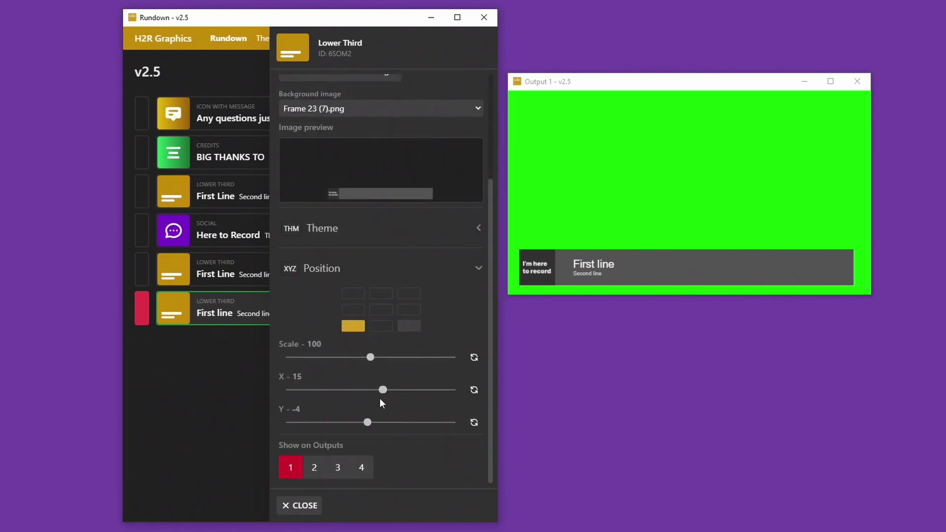
drag(383, 392, 382, 397)
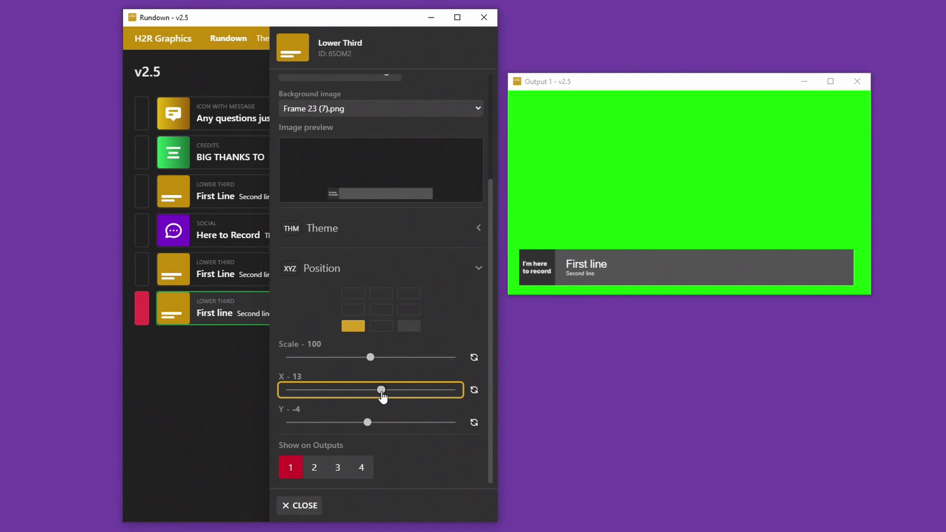
scroll(365, 364, up, 3)
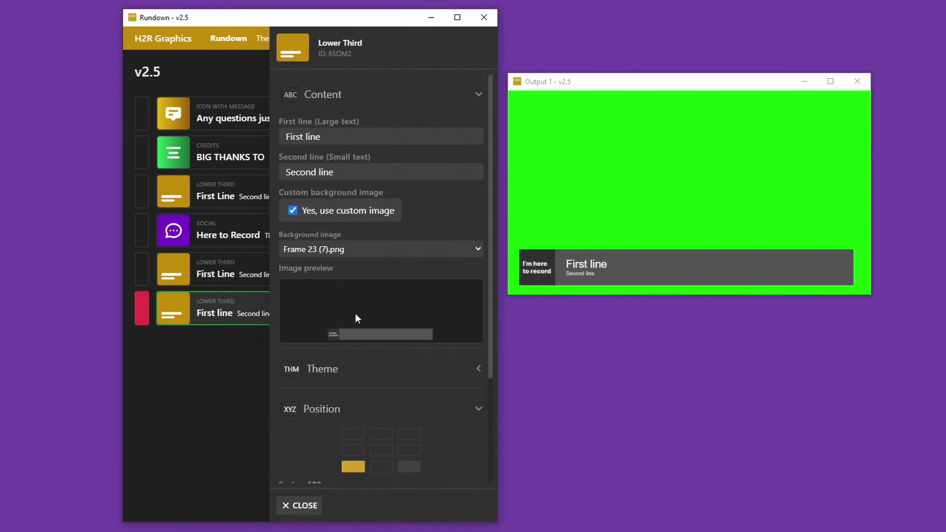
Fill the lower third's first line with the presenter's full name and set its second line to "Here to Record".
triple_click(339, 136)
text(John )
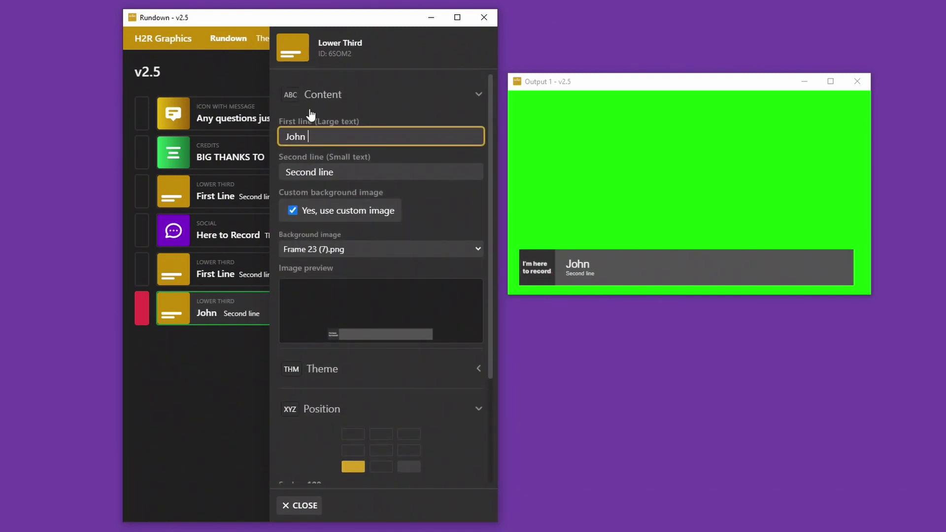
text(Barker)
key(Tab)
text(Here to )
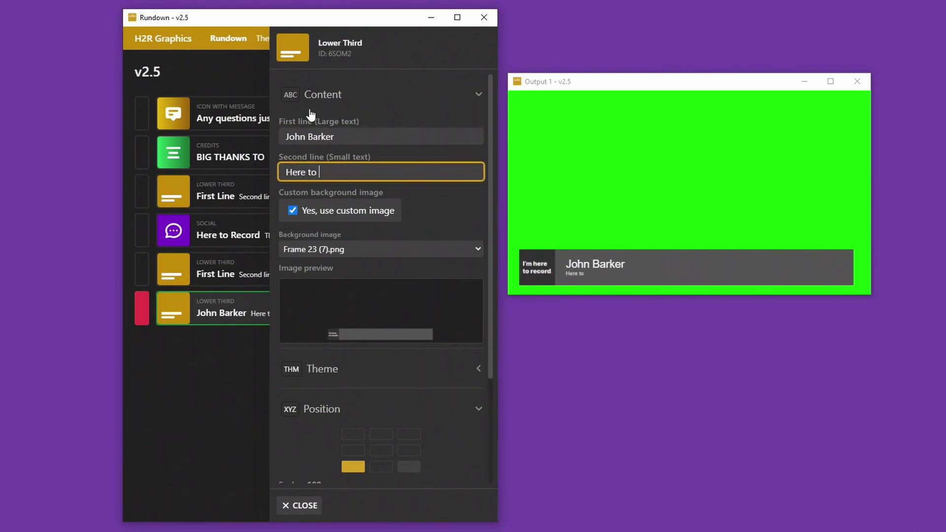
text(Record)
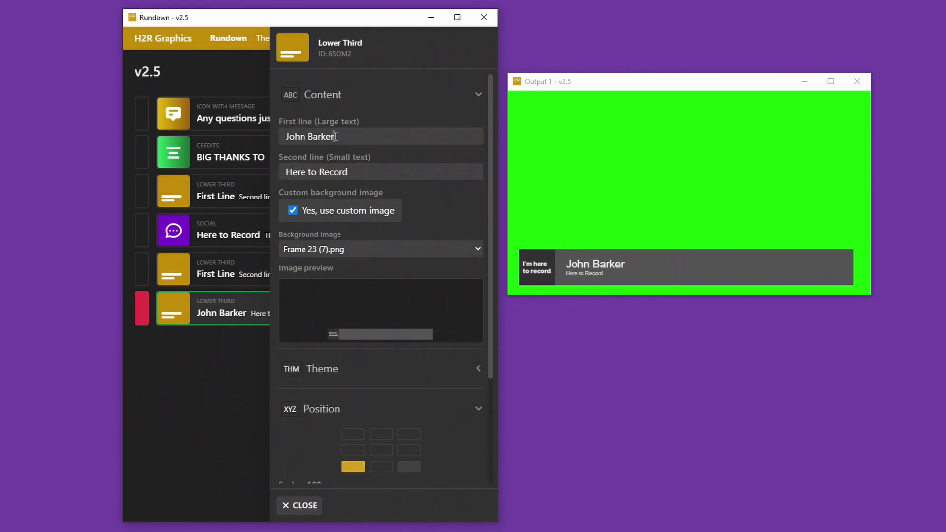
triple_click(401, 134)
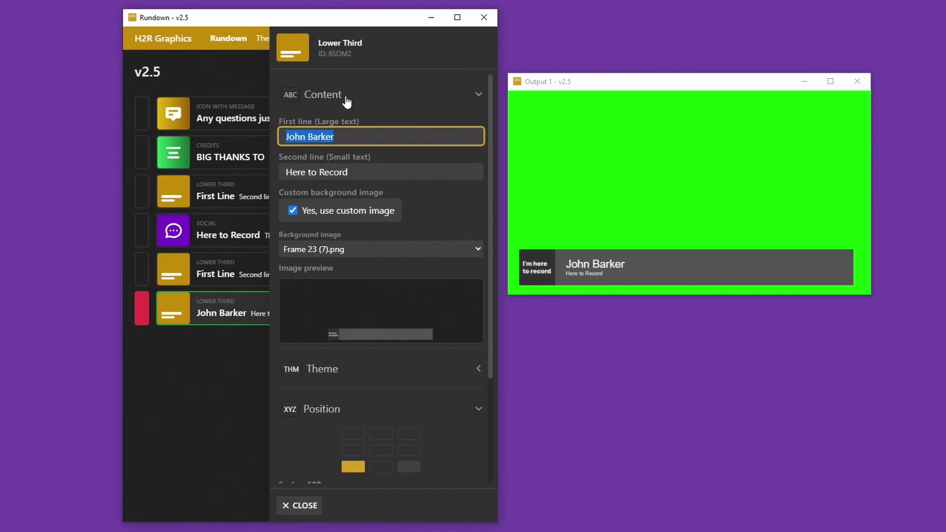
click(326, 172)
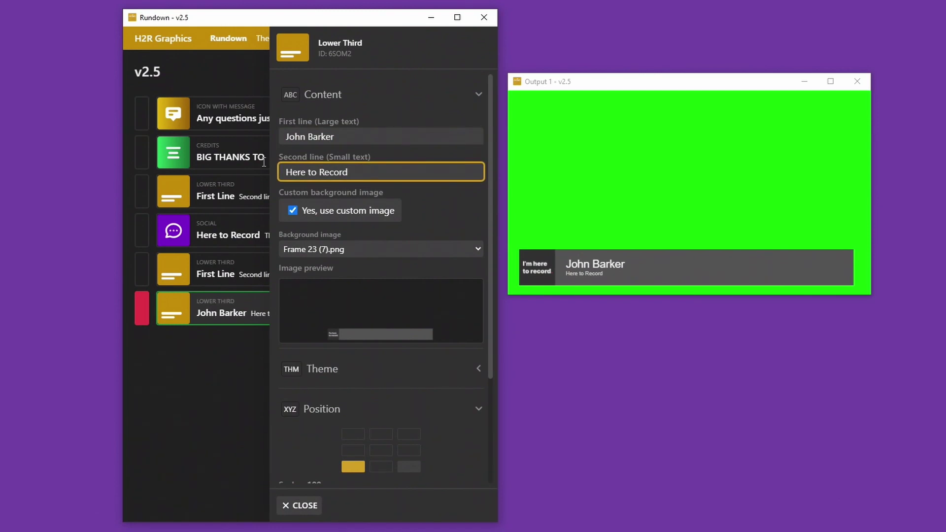
Replay the custom-background lower third by hiding it and showing it again on the output, and close its settings.
click(221, 325)
click(224, 323)
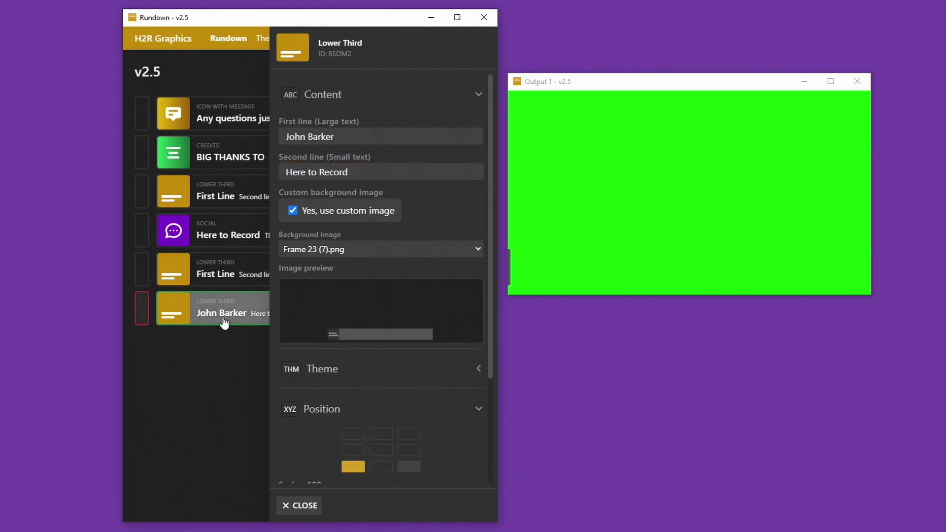
click(224, 322)
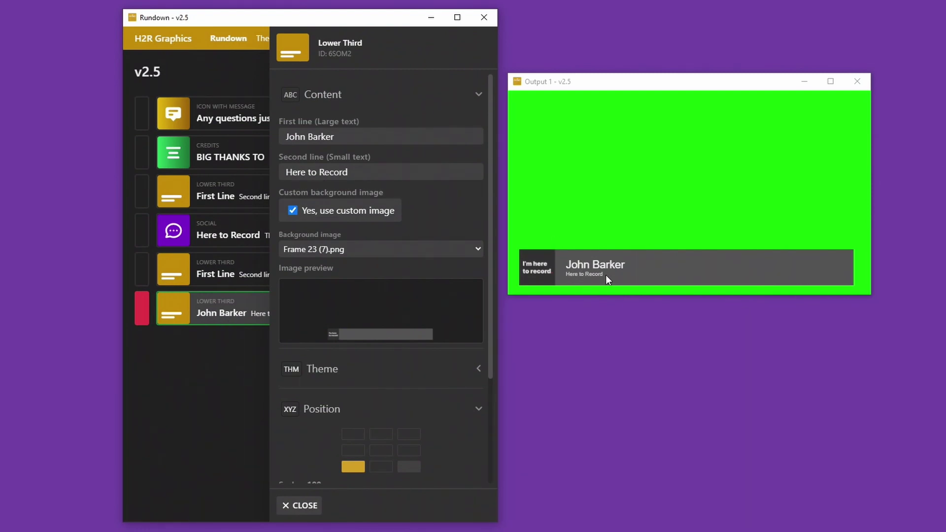
click(300, 505)
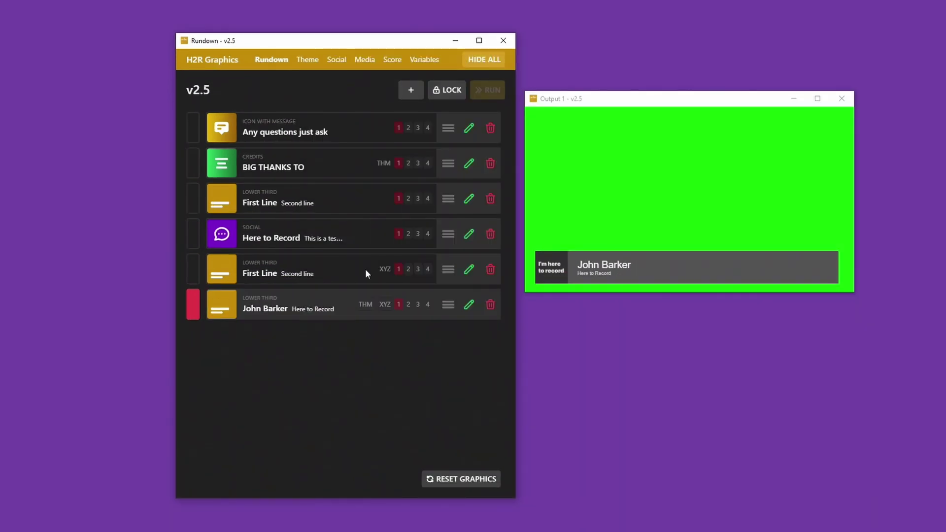